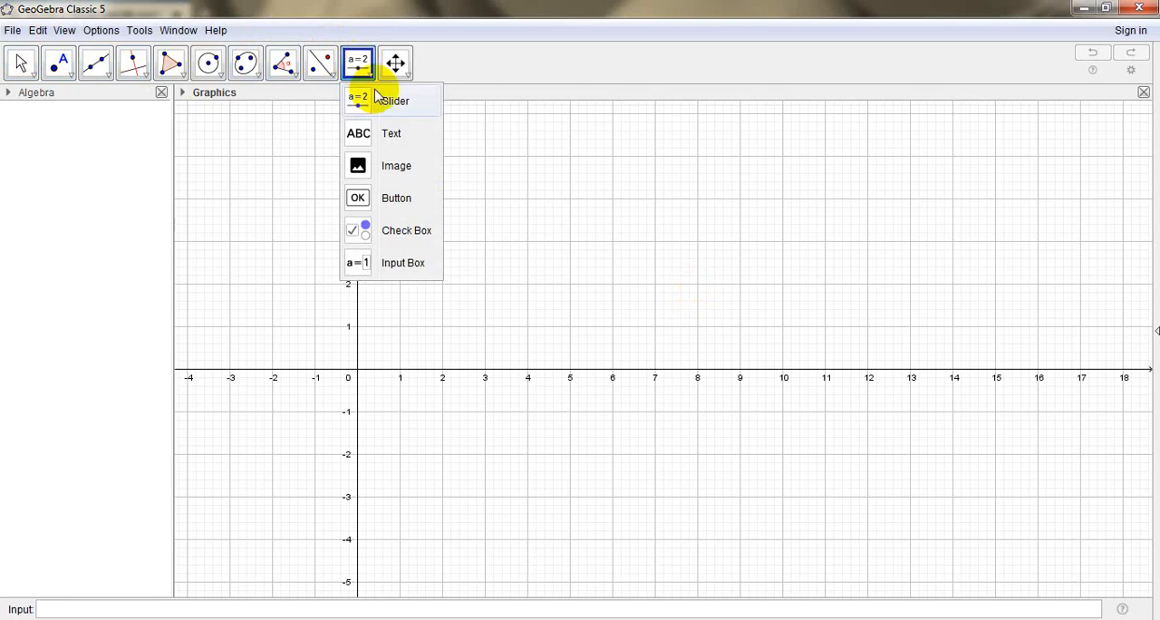
Create a number slider m on the graph with minimum -10, maximum 10 and increment 1
{"action": "left_click", "coordinate": [375, 96]}
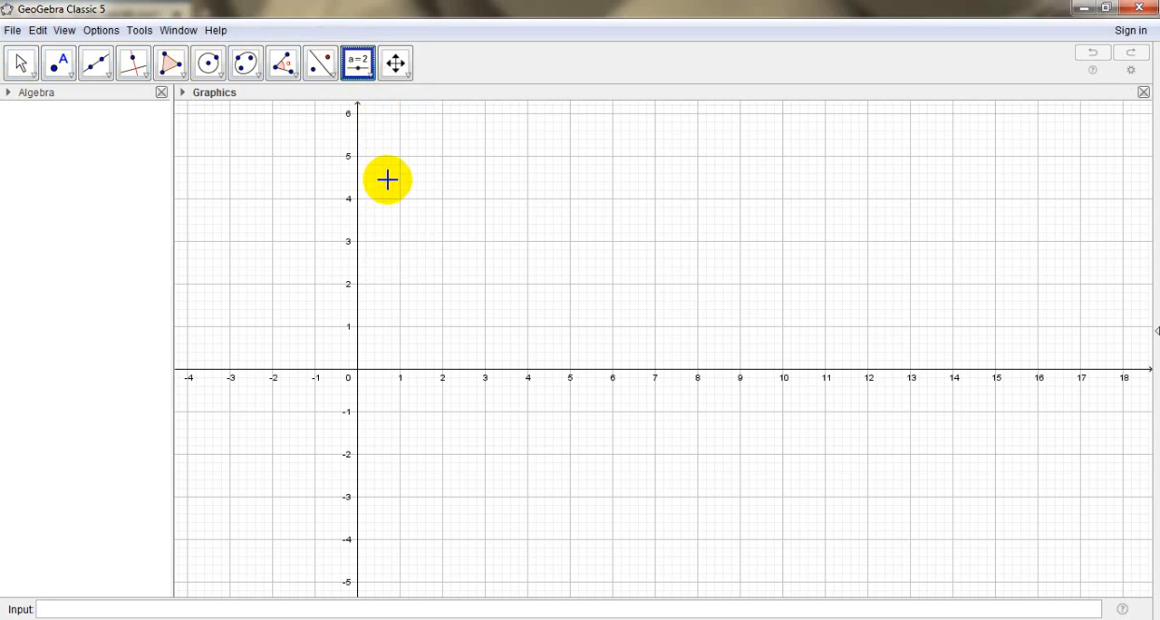
{"action": "left_click", "coordinate": [518, 186]}
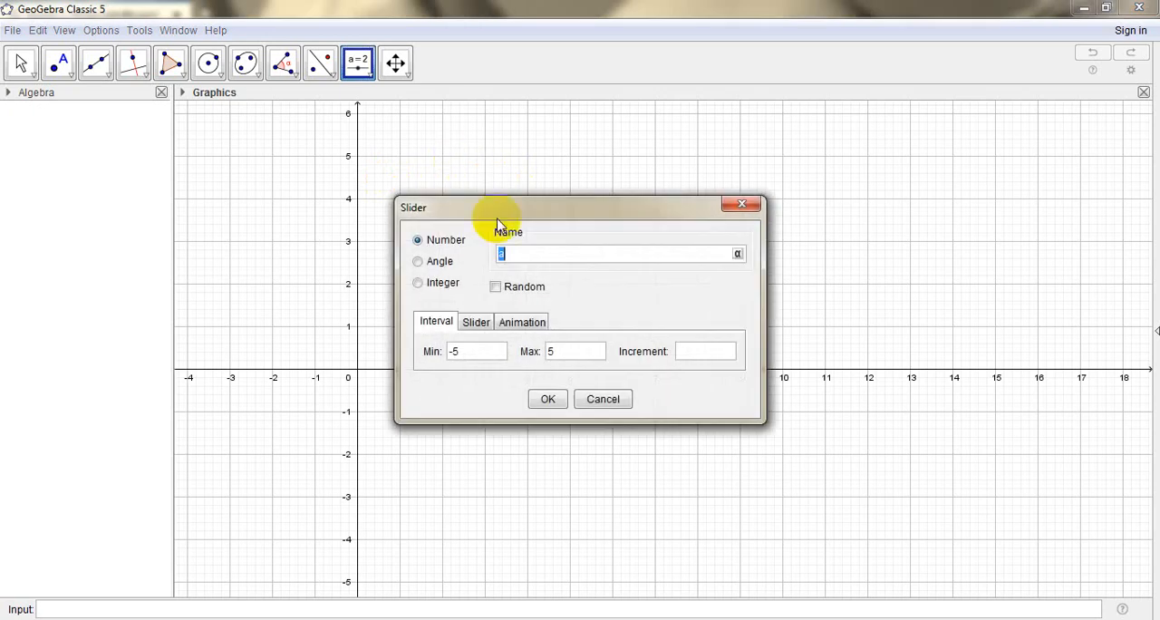
{"action": "type", "text": "m"}
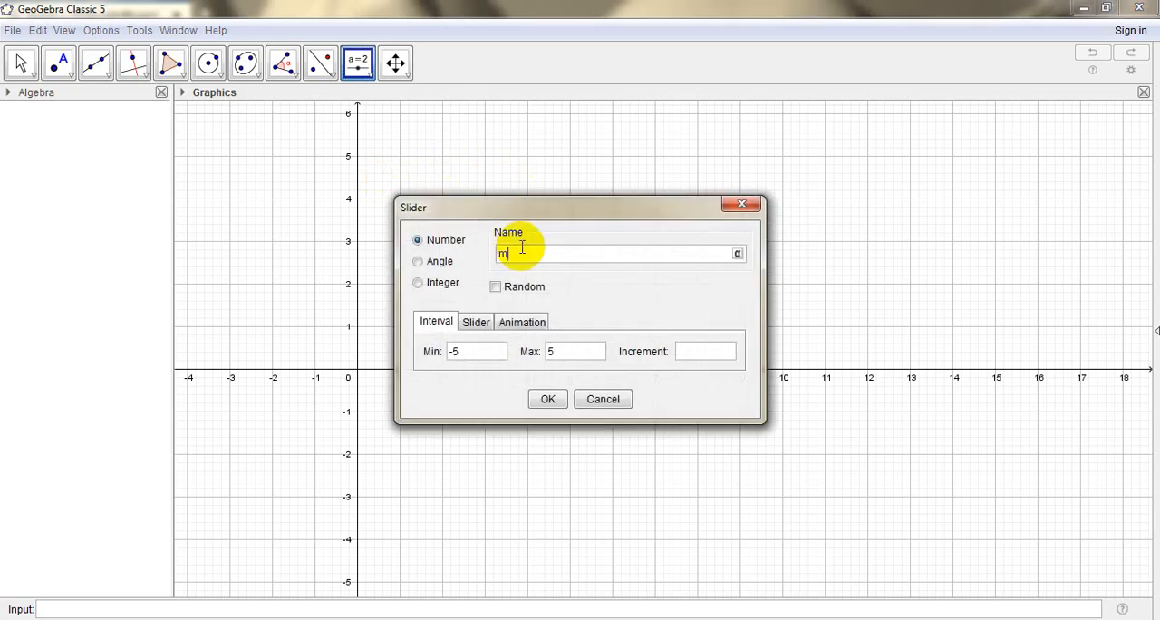
{"action": "left_click", "coordinate": [485, 352]}
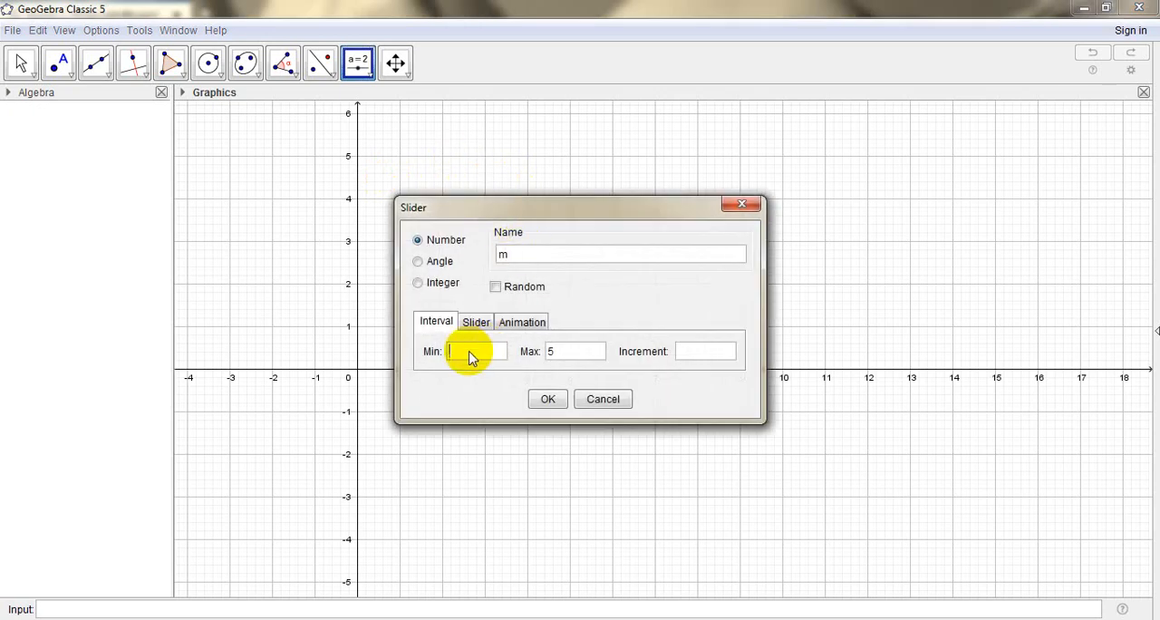
{"action": "type", "text": "10"}
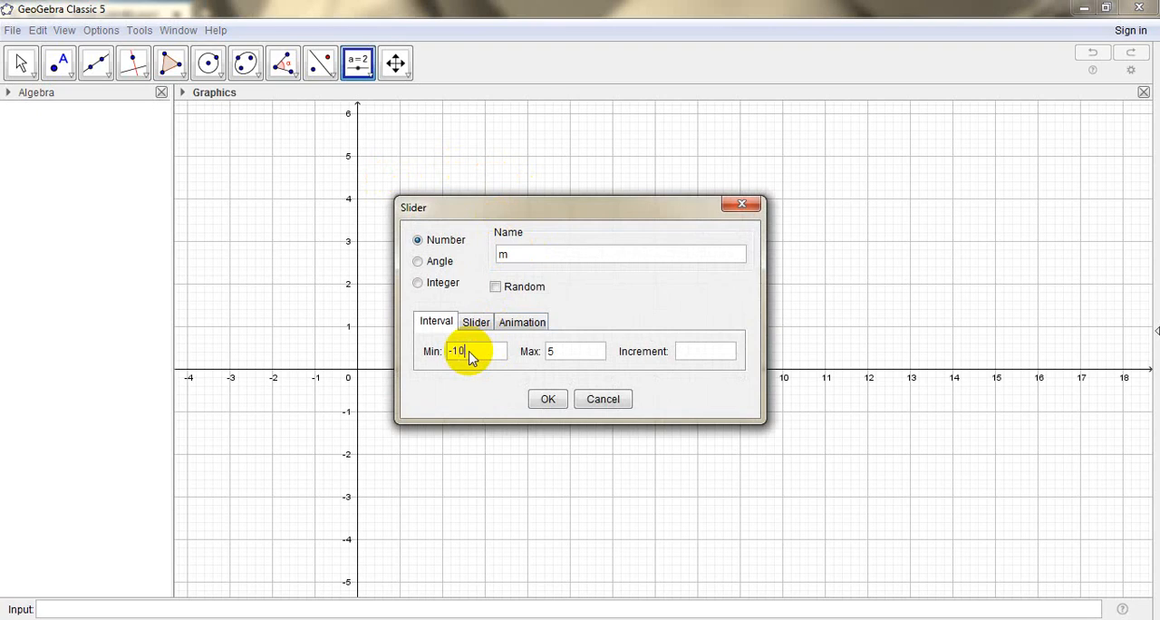
{"action": "left_click", "coordinate": [575, 356]}
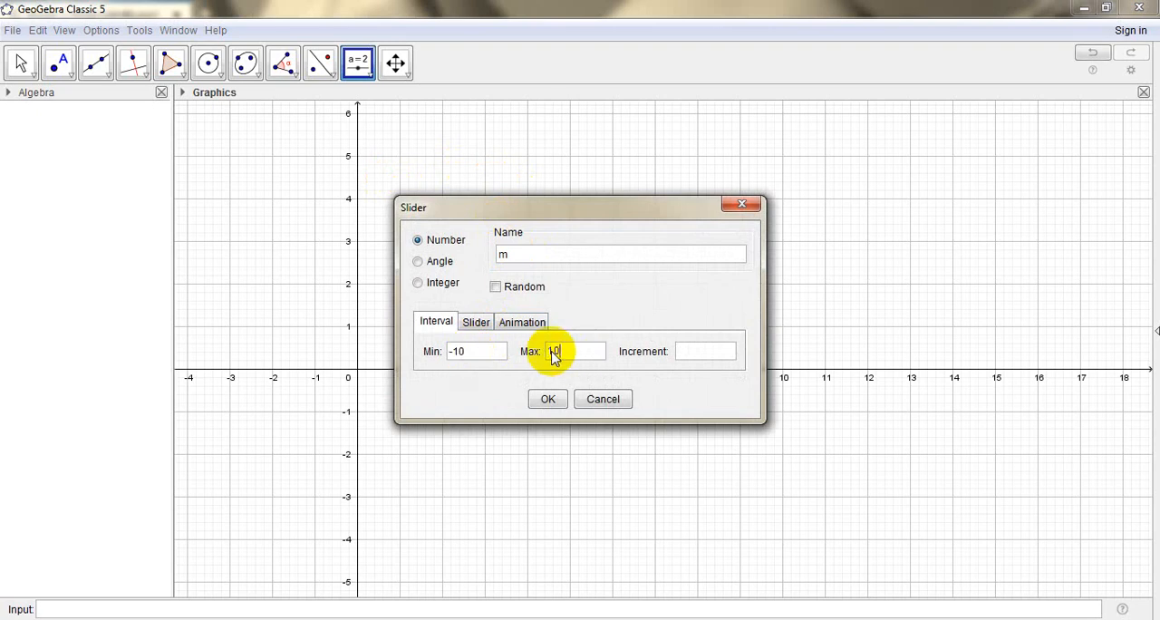
{"action": "type", "text": "10"}
{"action": "left_click", "coordinate": [696, 354]}
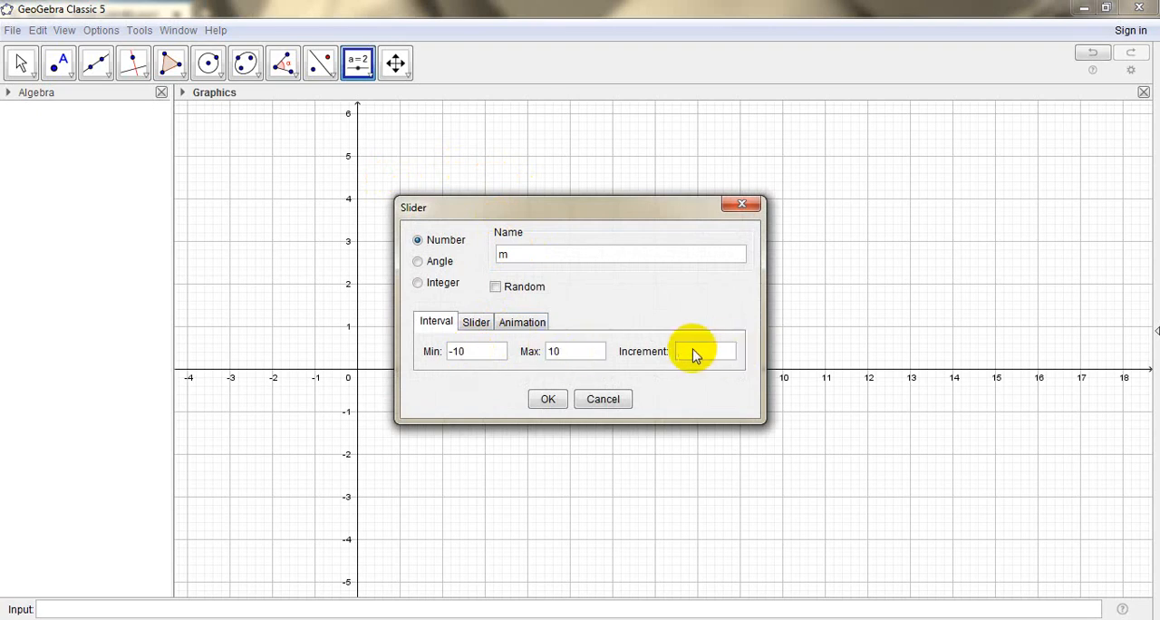
{"action": "left_click", "coordinate": [550, 399]}
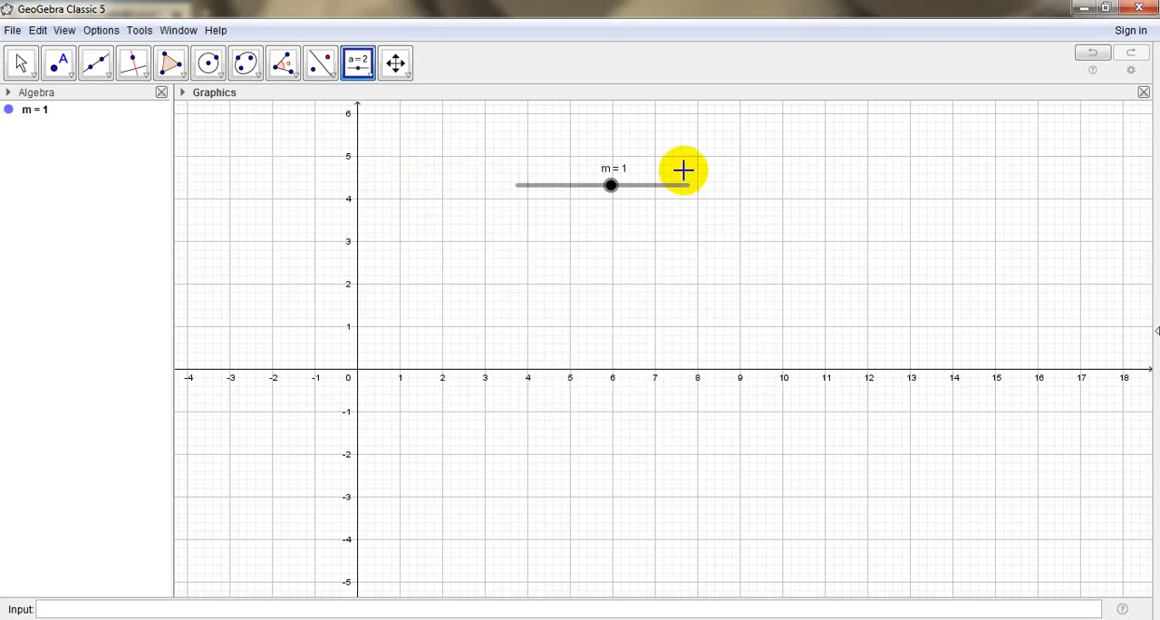
Set slider m to -10 and plot the line y = mx
{"action": "left_click_drag", "start_coordinate": [614, 188], "coordinate": [519, 190]}
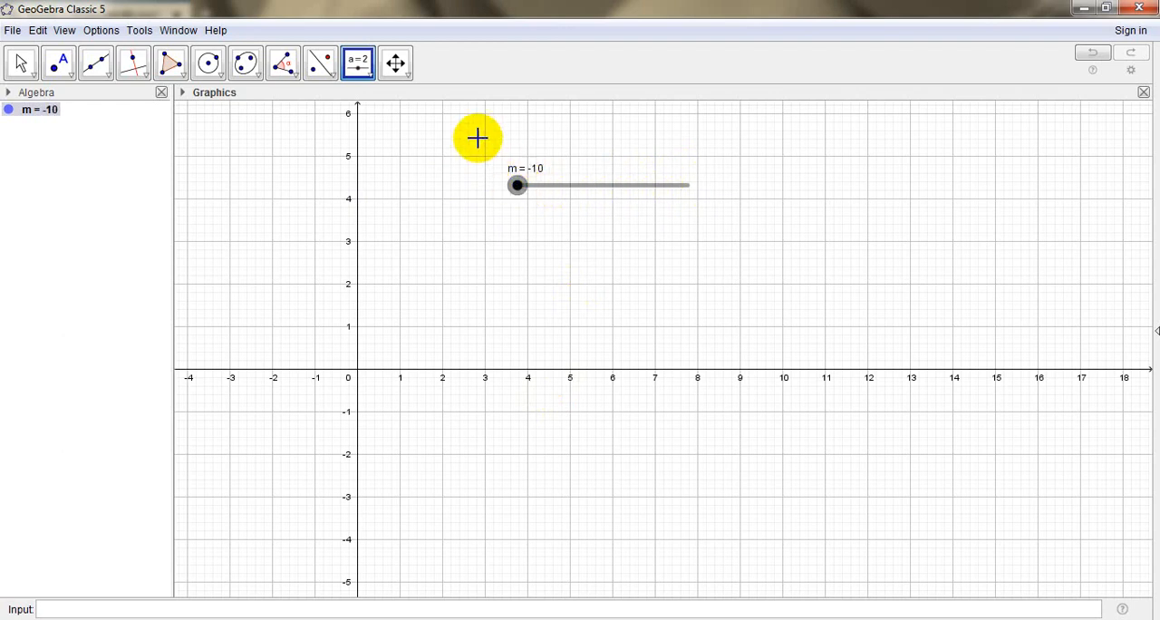
{"action": "left_click", "coordinate": [21, 62]}
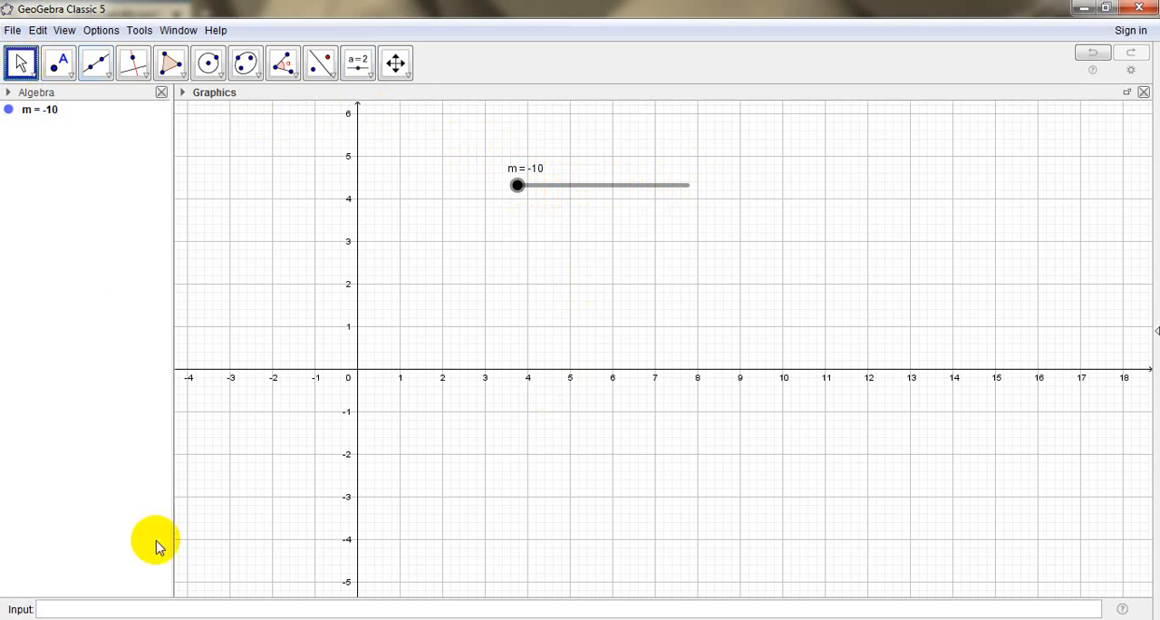
{"action": "left_click", "coordinate": [125, 610]}
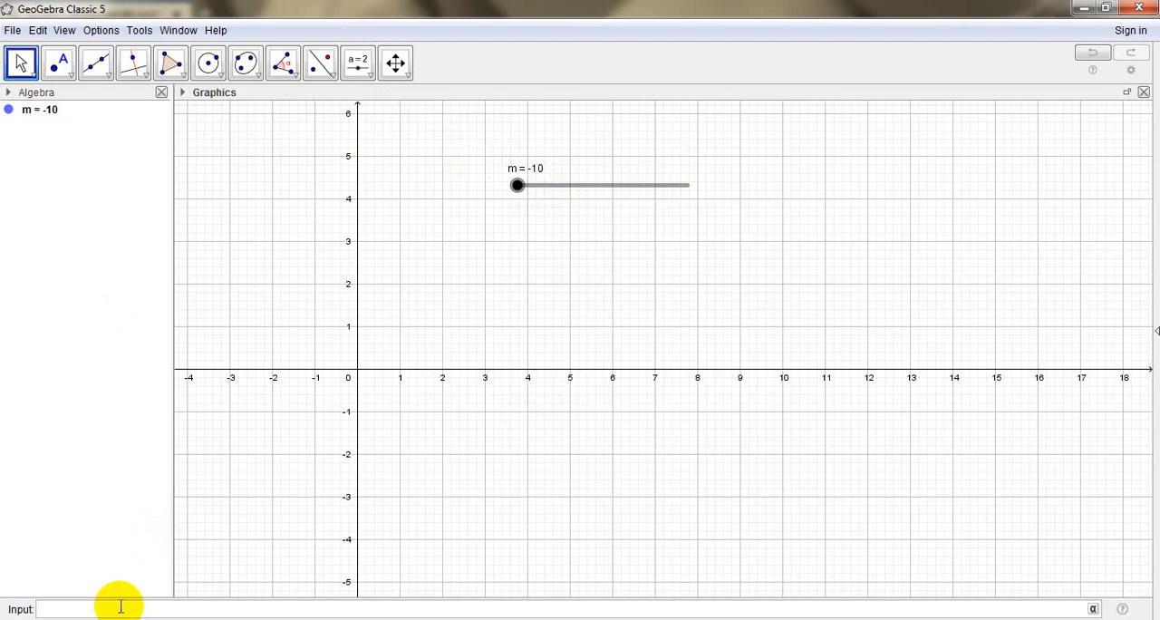
{"action": "type", "text": "y+"}
{"action": "key", "text": "BackSpace"}
{"action": "type", "text": "=mx"}
{"action": "key", "text": "Return"}
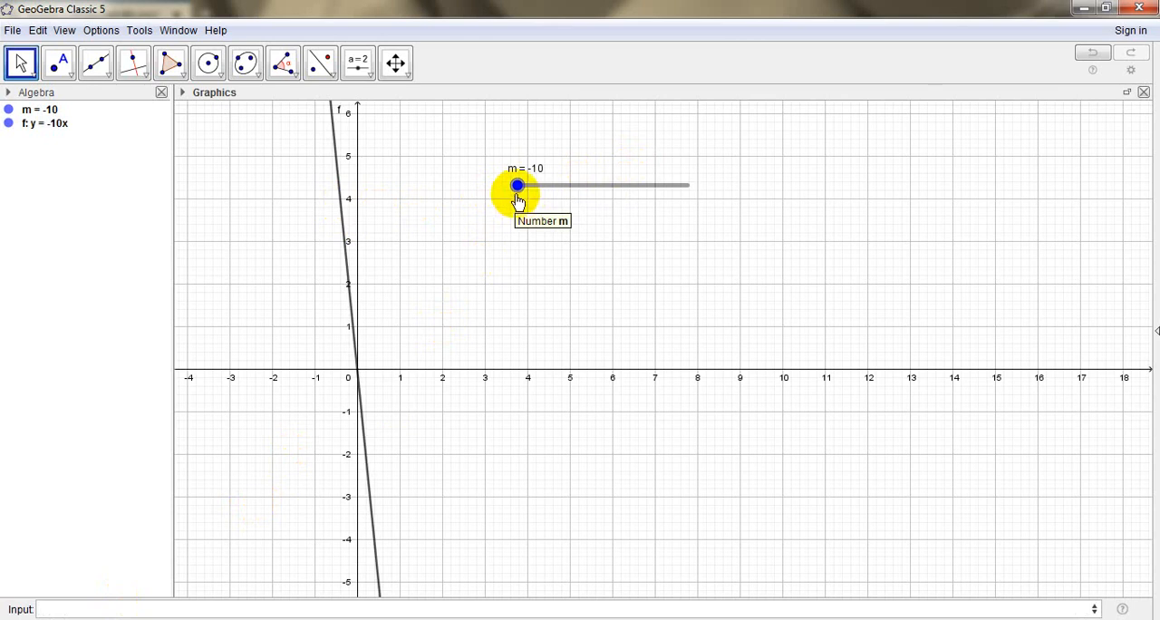
Set slider m to 1
{"action": "left_click_drag", "start_coordinate": [518, 191], "coordinate": [611, 186]}
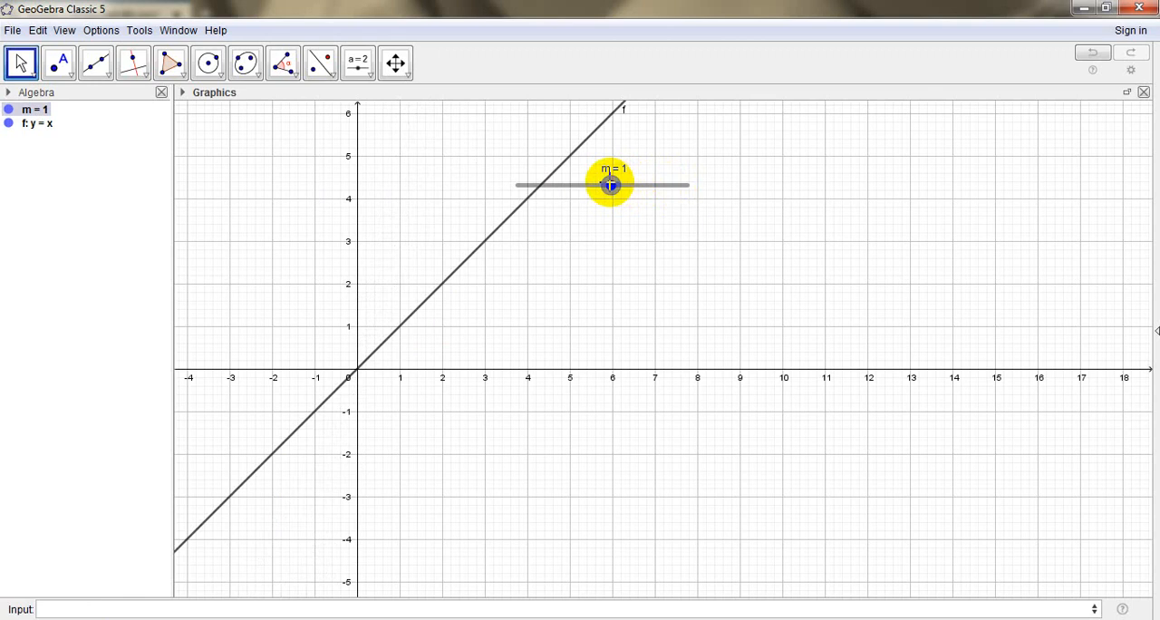
{"action": "left_click", "coordinate": [188, 609]}
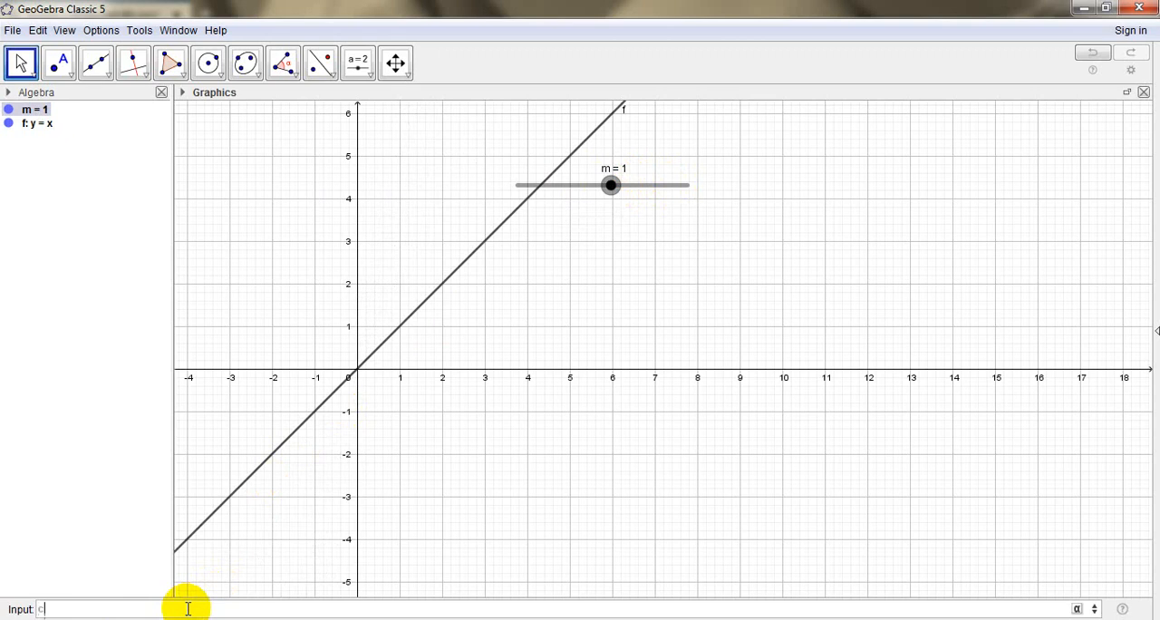
{"action": "key", "text": "BackSpace"}
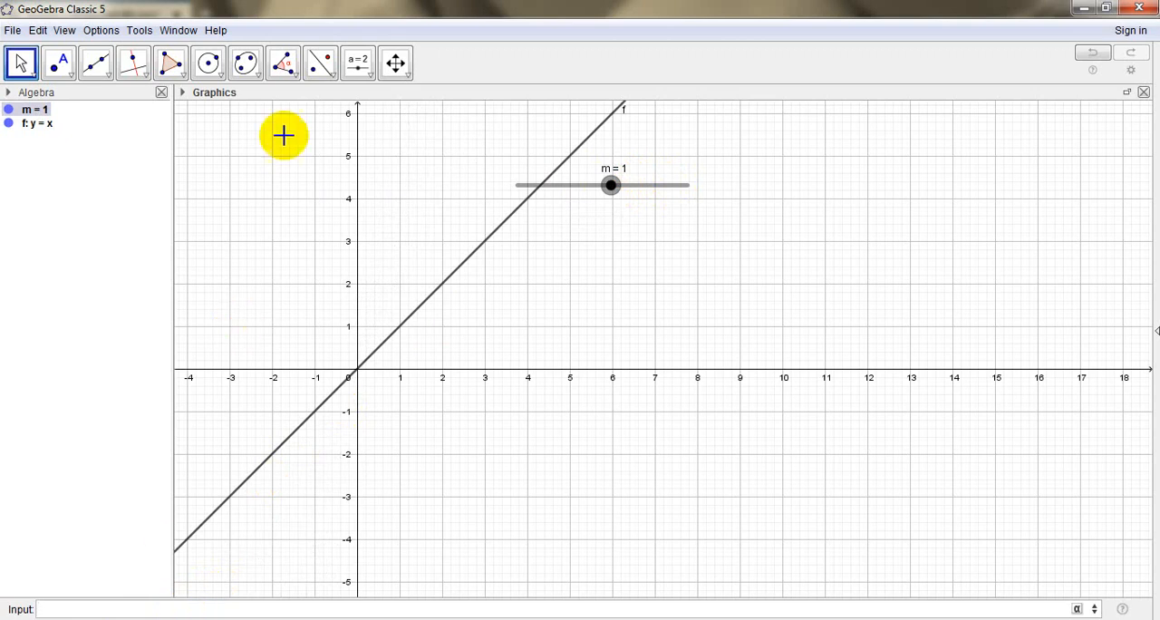
Create a number slider c with the default -5 to 5 interval and an increment of 0.1
{"action": "left_click", "coordinate": [358, 71]}
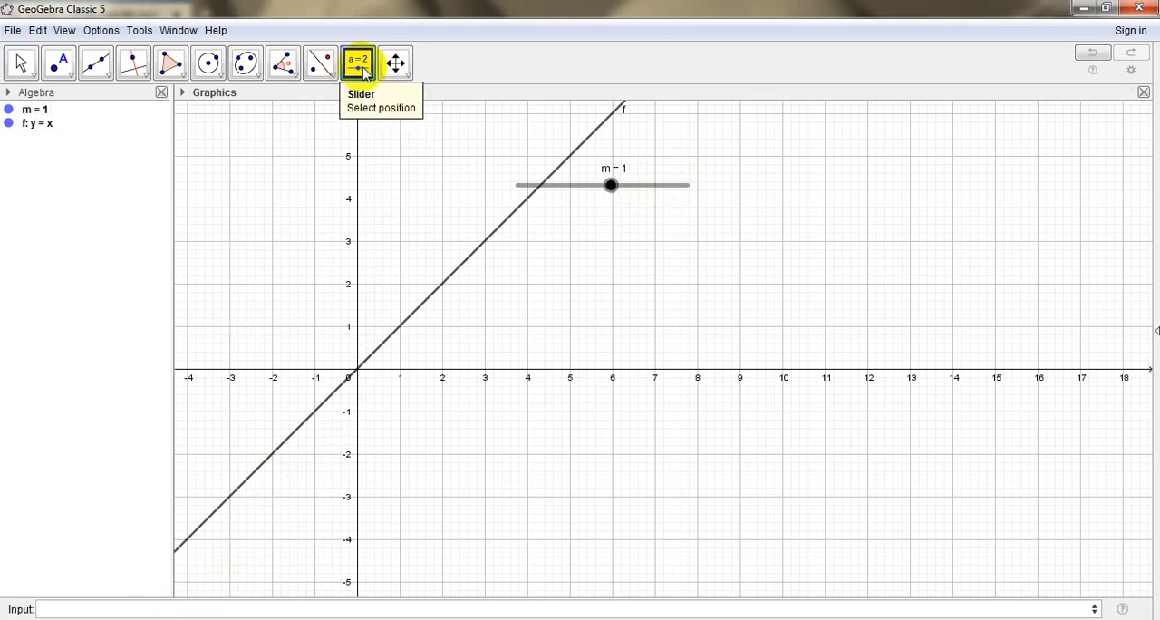
{"action": "left_click", "coordinate": [358, 71]}
{"action": "left_click", "coordinate": [384, 100]}
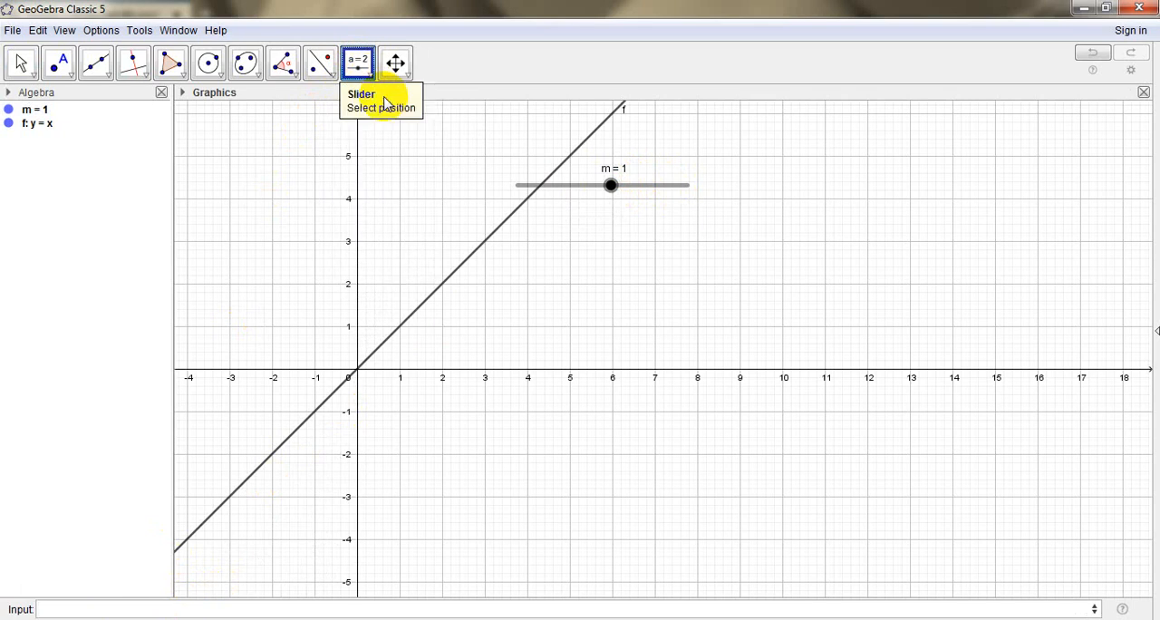
{"action": "left_click", "coordinate": [678, 229]}
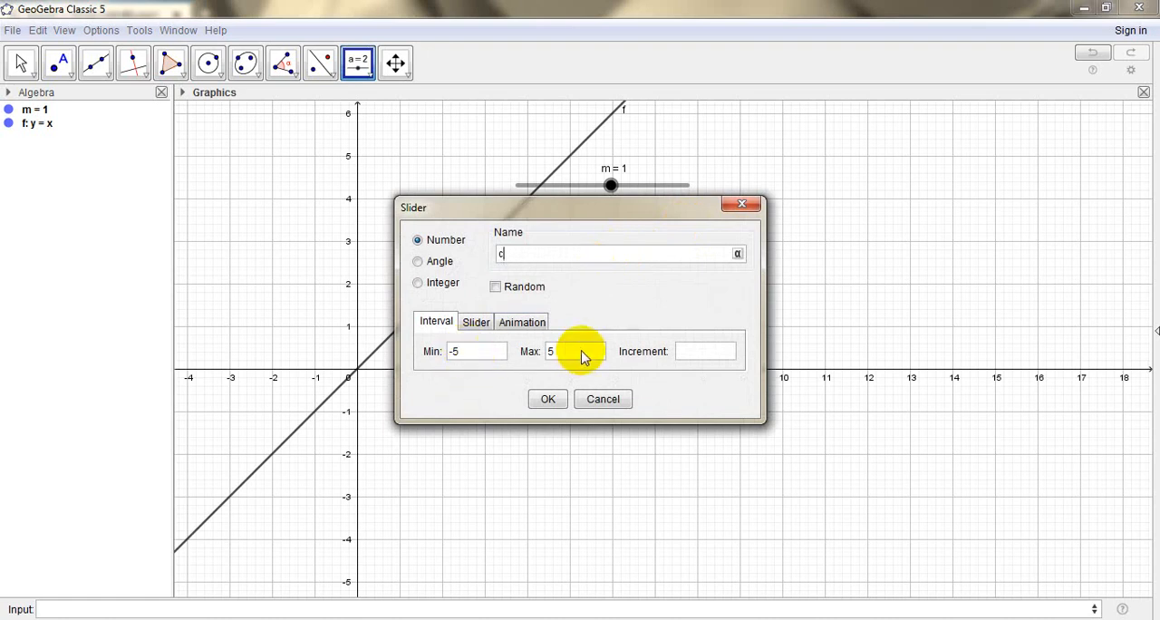
{"action": "left_click", "coordinate": [699, 355]}
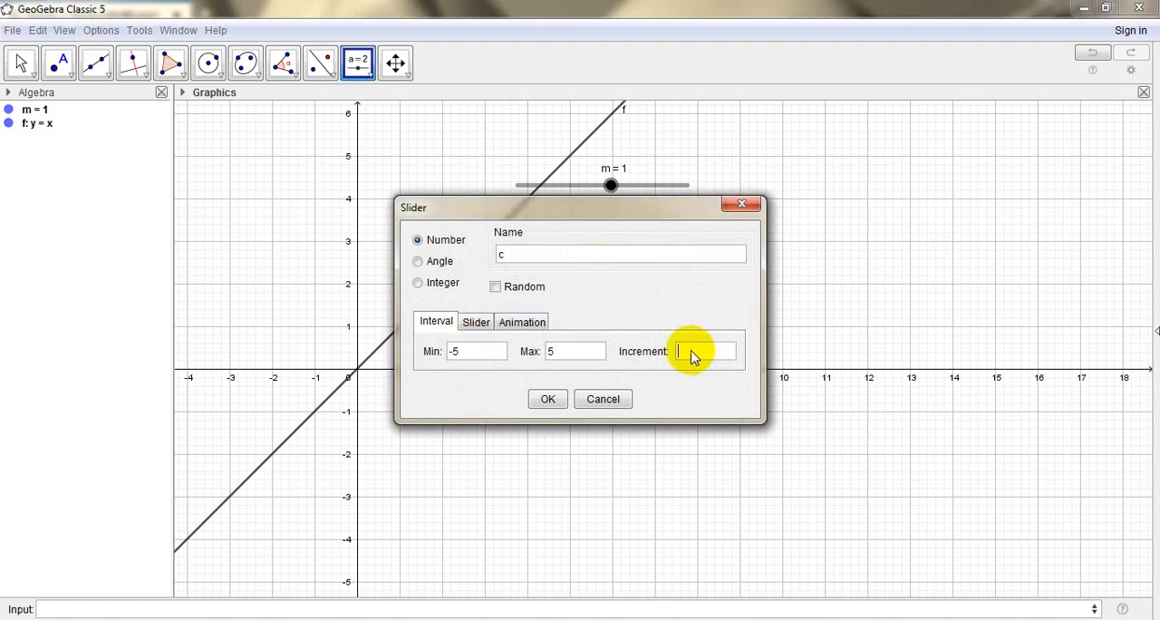
{"action": "type", "text": "0.1"}
{"action": "left_click", "coordinate": [549, 397]}
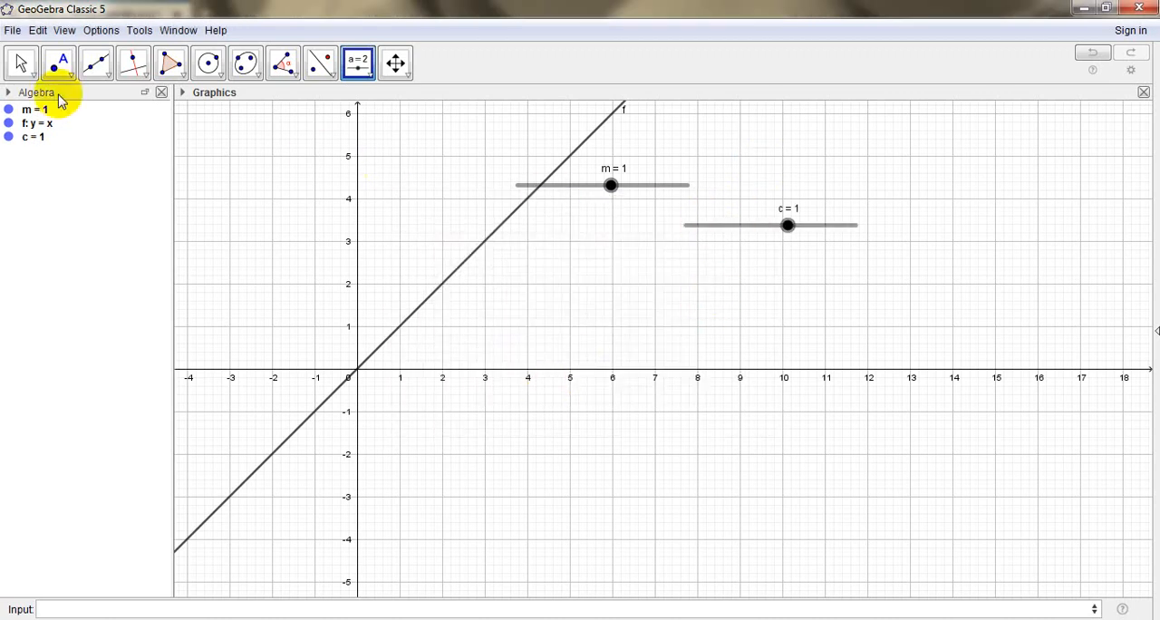
Reposition sliders m and c away from the line, with c directly below m, starting near x = 10
{"action": "left_click", "coordinate": [21, 63]}
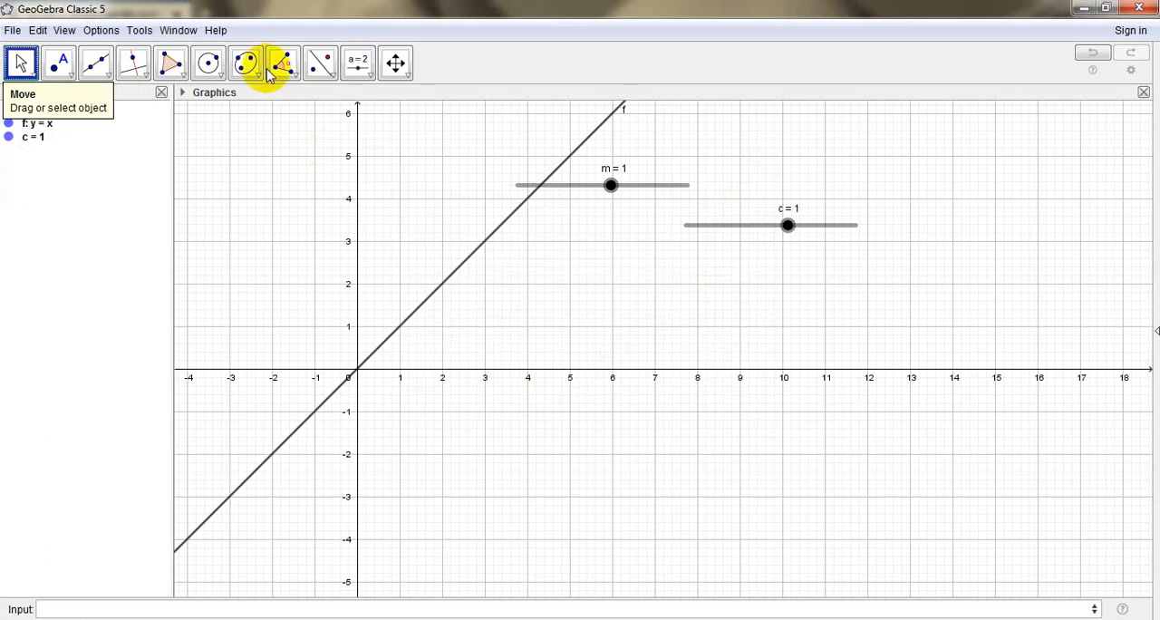
{"action": "left_click_drag", "start_coordinate": [591, 185], "coordinate": [873, 162]}
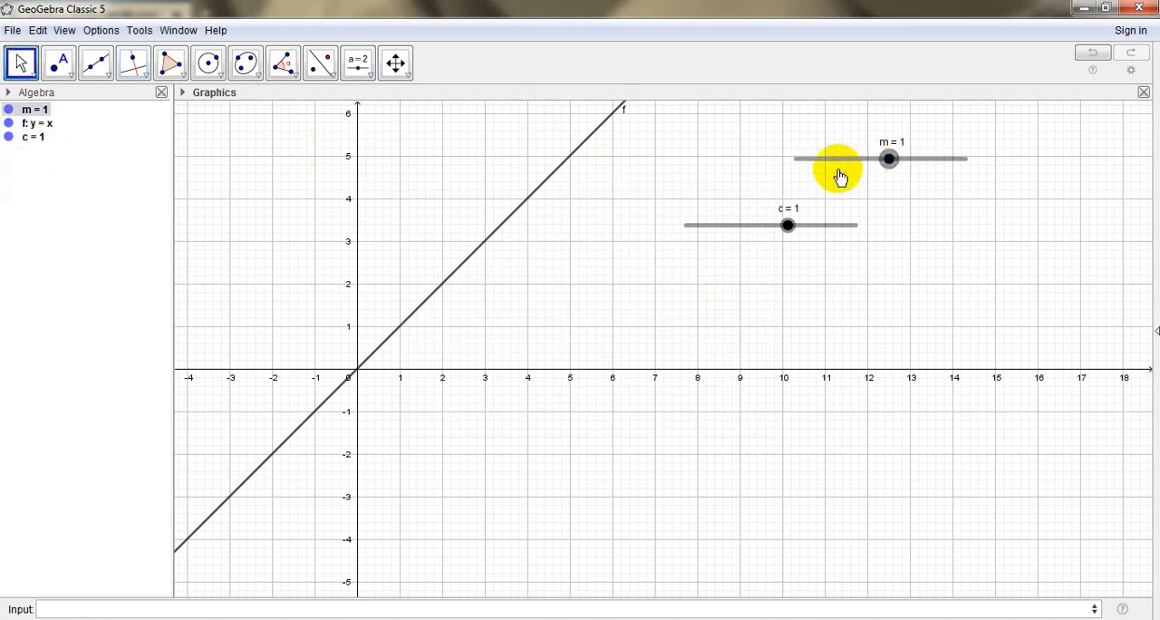
{"action": "left_click_drag", "start_coordinate": [754, 229], "coordinate": [868, 205]}
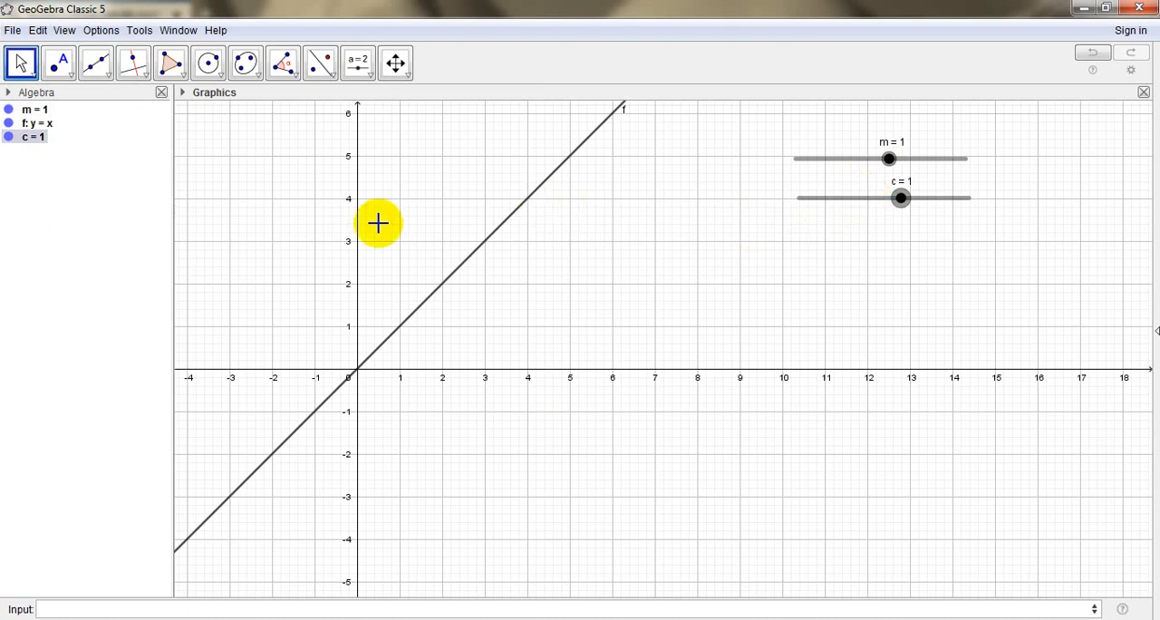
Redefine line f as y = m x + c
{"action": "left_click", "coordinate": [32, 129]}
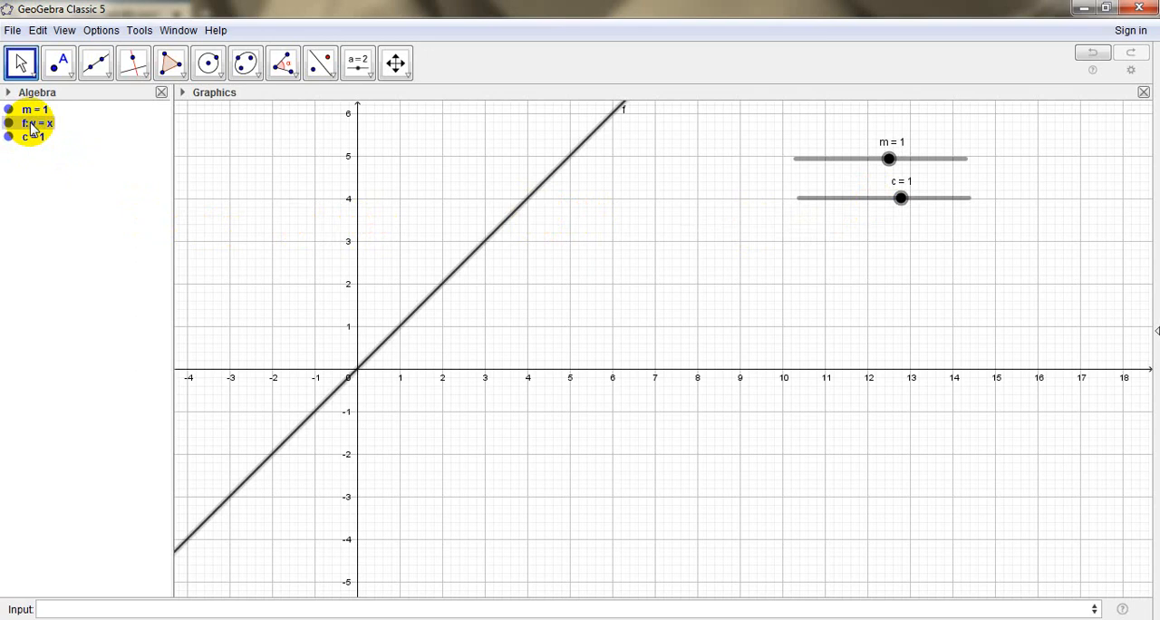
{"action": "double_click", "coordinate": [32, 125]}
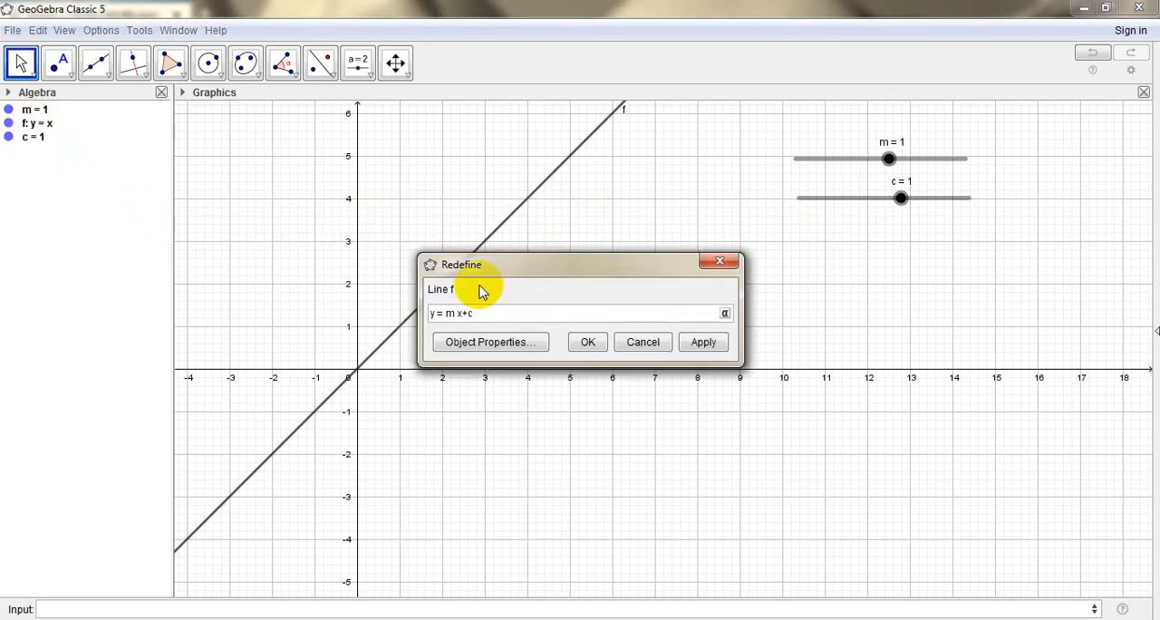
{"action": "key", "text": "Return"}
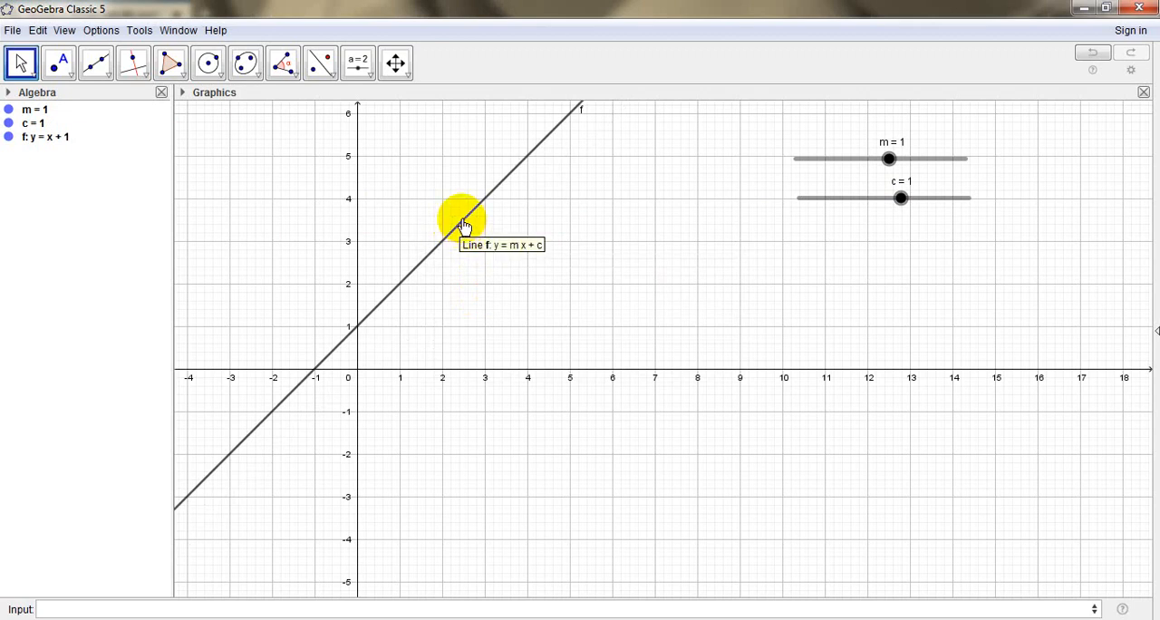
Shift slider c slightly to line up beneath slider m, and set m to 4
{"action": "left_click", "coordinate": [836, 199]}
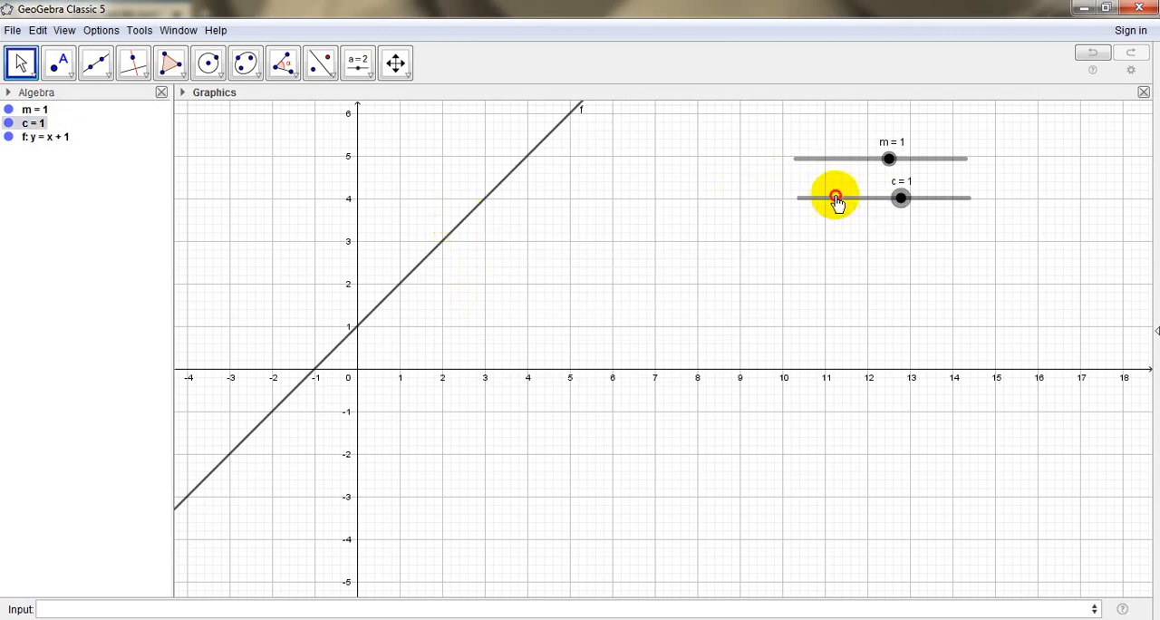
{"action": "left_click_drag", "start_coordinate": [836, 196], "coordinate": [833, 197]}
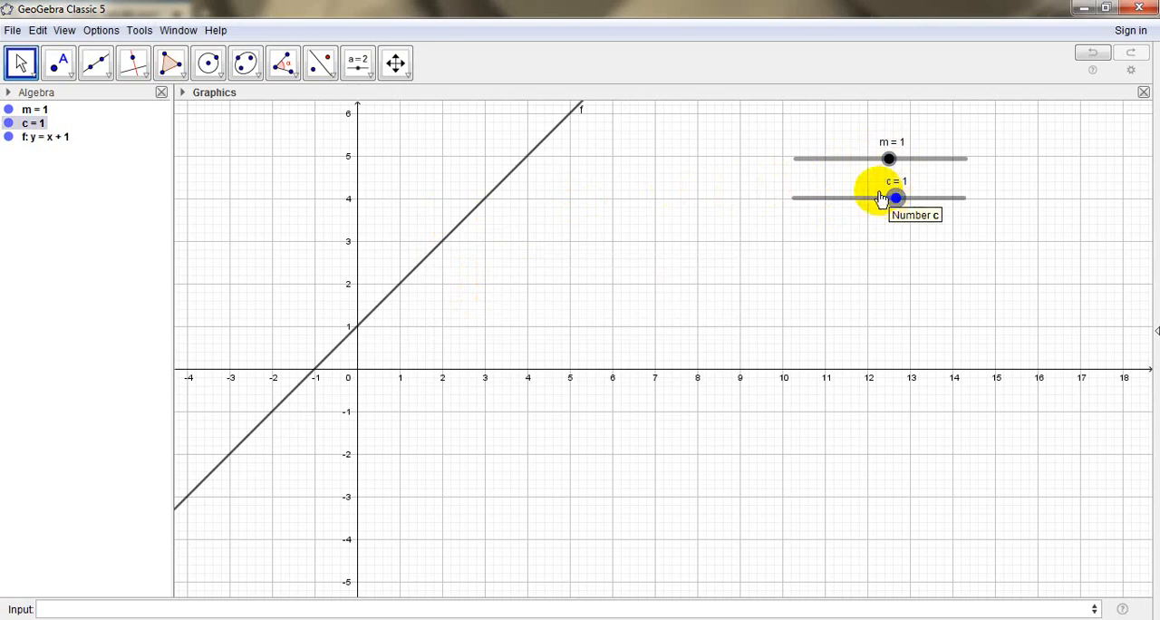
{"action": "left_click", "coordinate": [64, 142]}
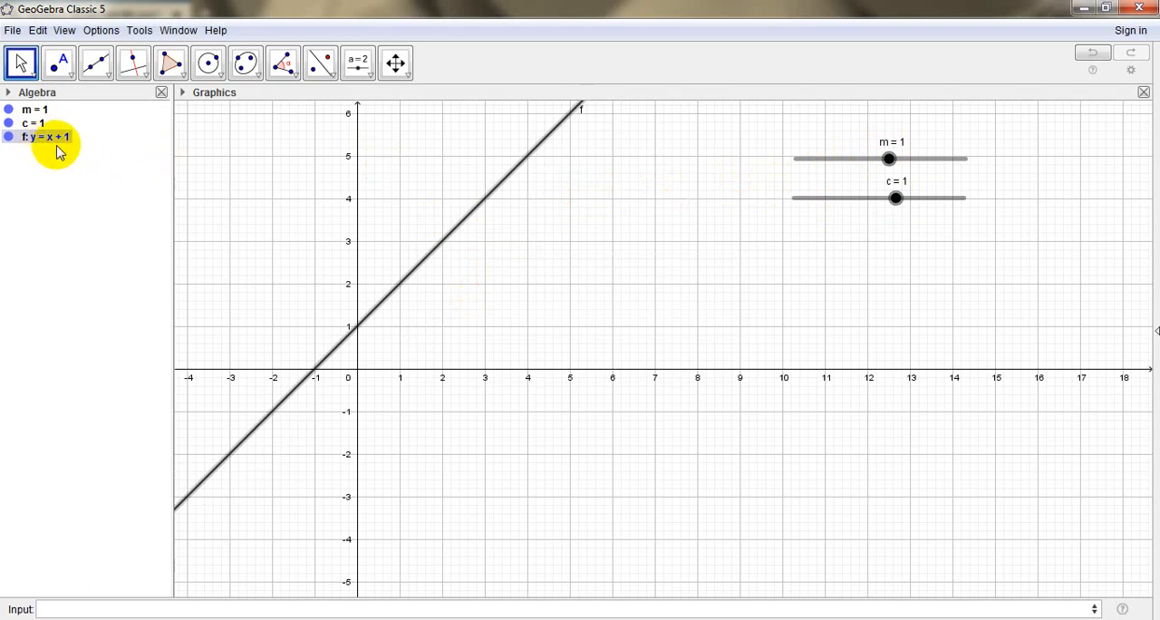
{"action": "left_click_drag", "start_coordinate": [888, 159], "coordinate": [914, 160]}
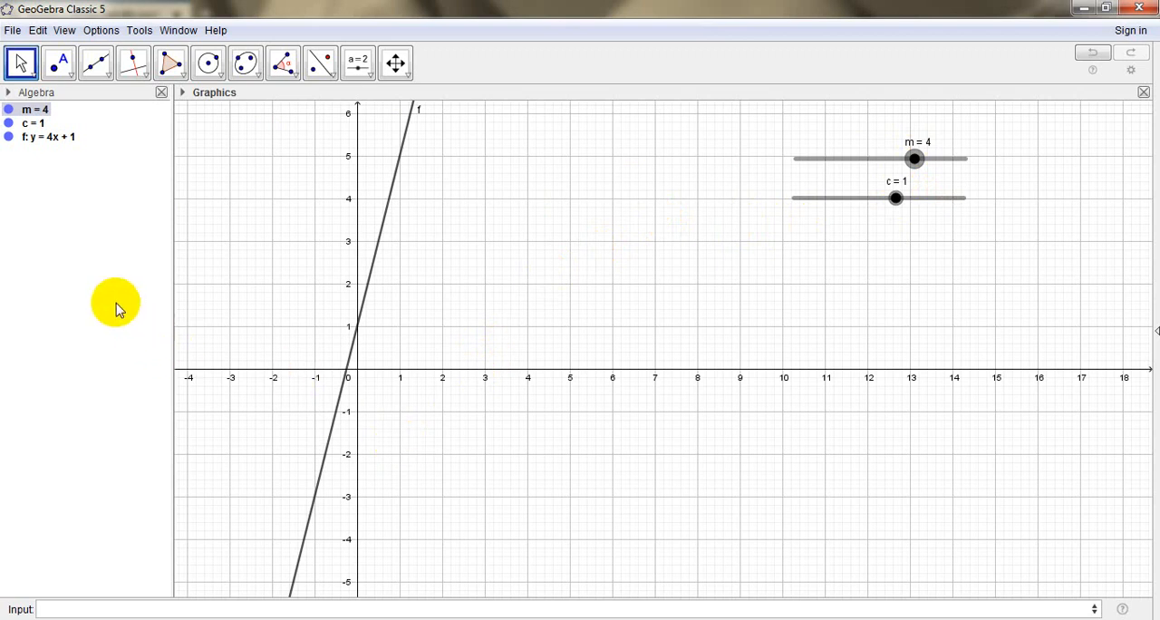
Create a number slider n with a minimum of -10 and a maximum of 10
{"action": "left_click", "coordinate": [357, 62]}
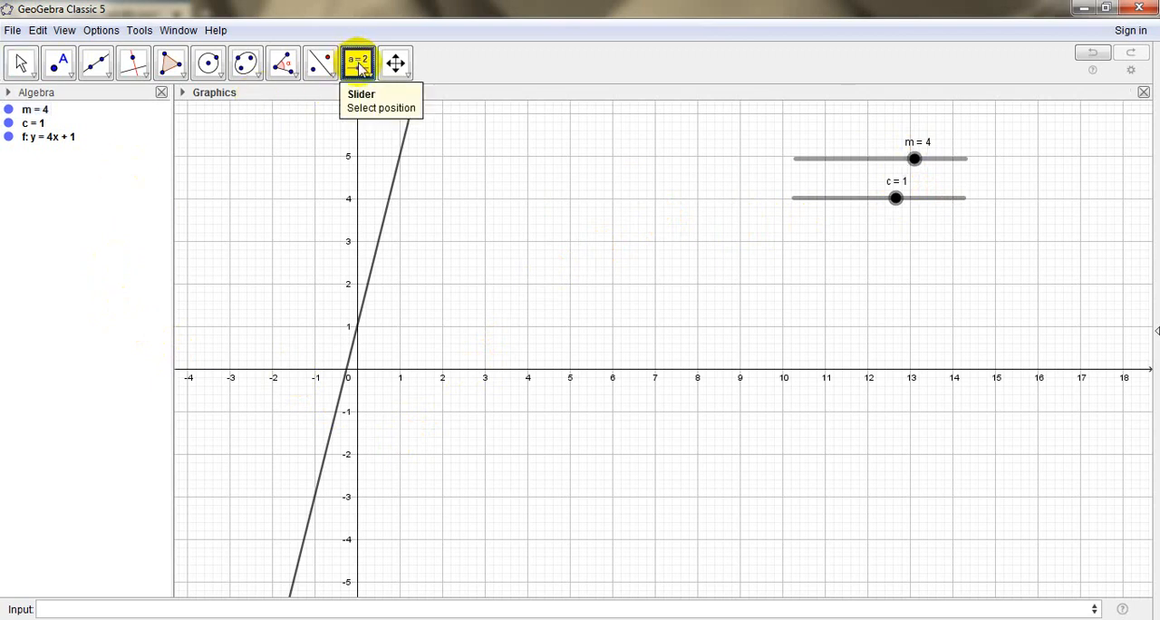
{"action": "left_click", "coordinate": [359, 64]}
{"action": "left_click", "coordinate": [378, 101]}
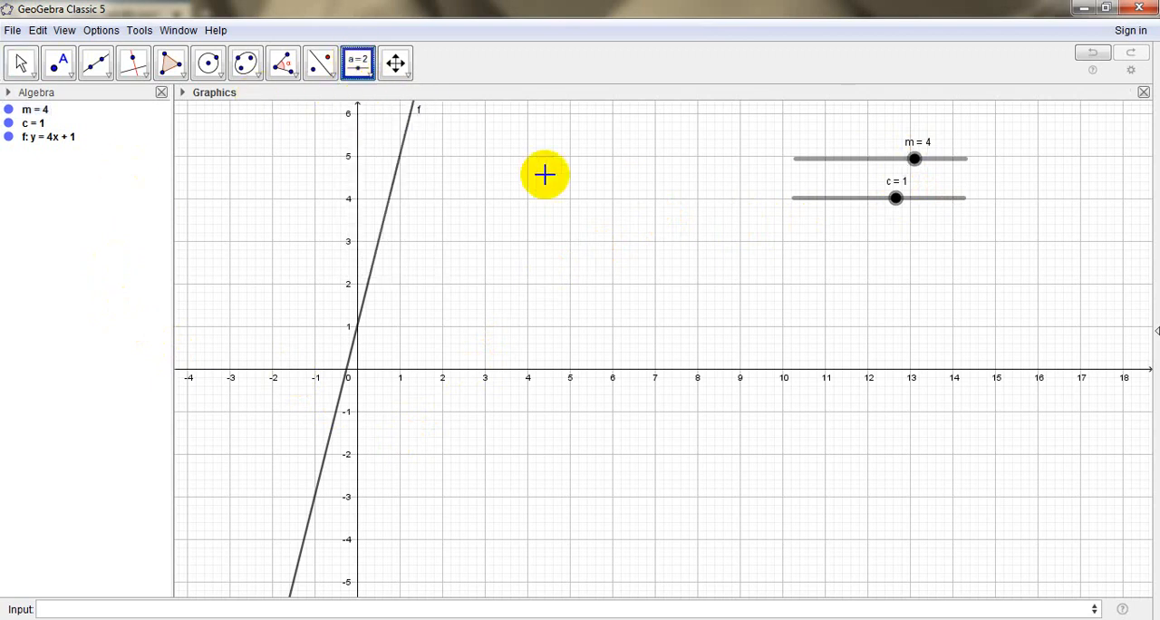
{"action": "mouse_move", "coordinate": [804, 294]}
{"action": "left_mouse_down"}
{"action": "mouse_move", "coordinate": [998, 282]}
{"action": "mouse_move", "coordinate": [983, 296]}
{"action": "left_mouse_up"}
{"action": "left_click", "coordinate": [979, 295]}
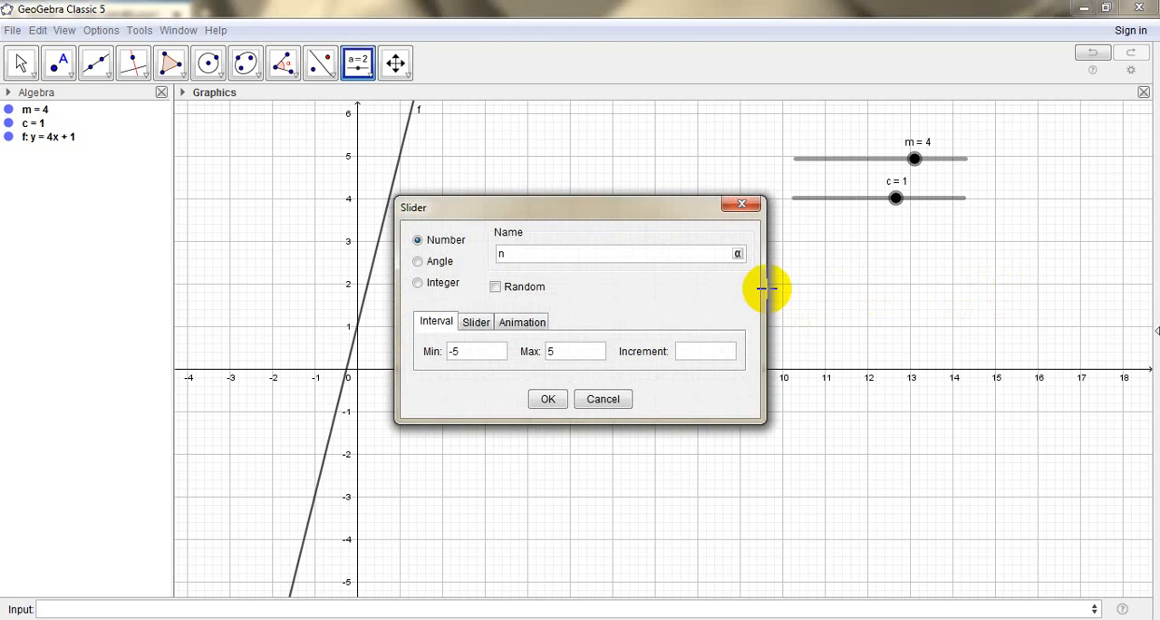
{"action": "type", "text": "n"}
{"action": "left_click", "coordinate": [482, 355]}
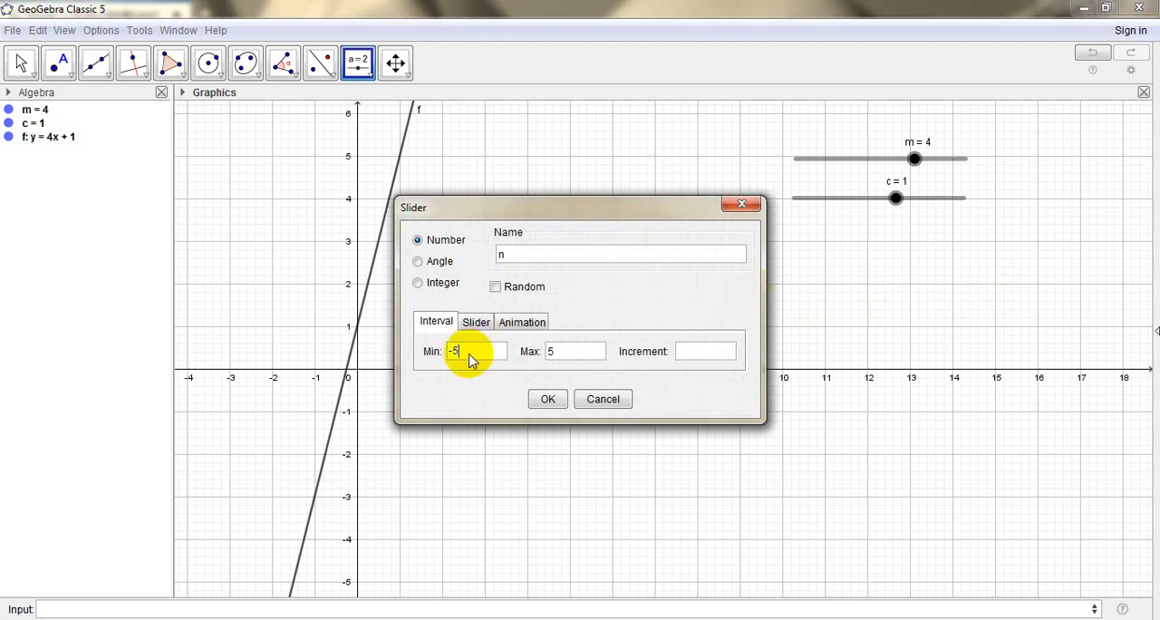
{"action": "type", "text": "10"}
{"action": "left_click", "coordinate": [559, 356]}
{"action": "type", "text": "10"}
{"action": "left_click", "coordinate": [690, 356]}
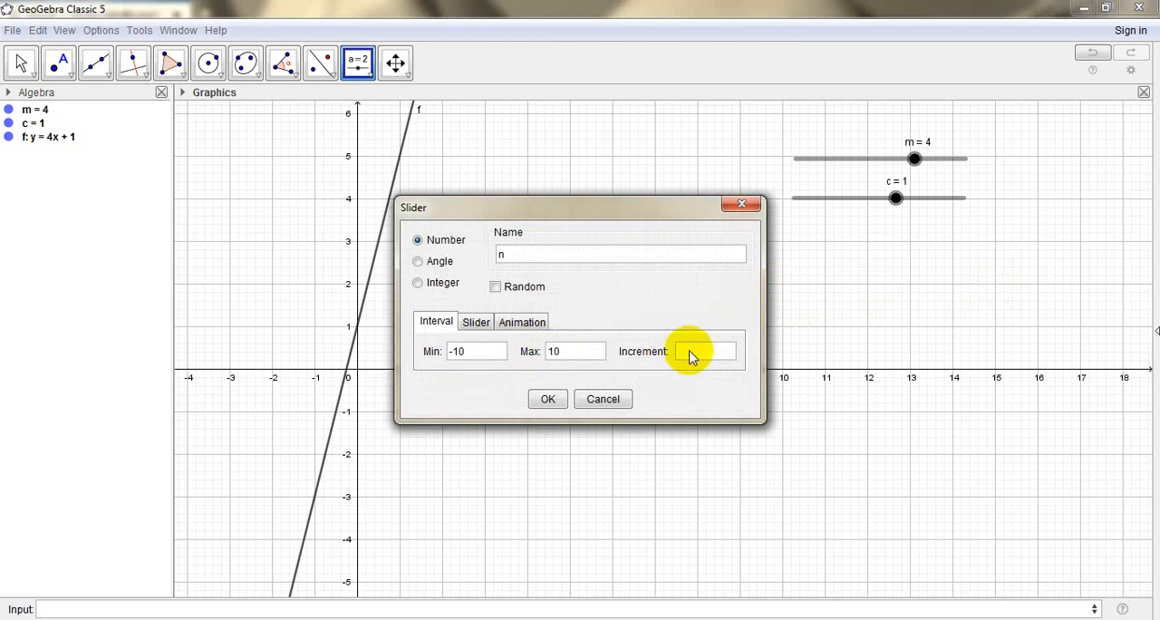
{"action": "left_click", "coordinate": [548, 399]}
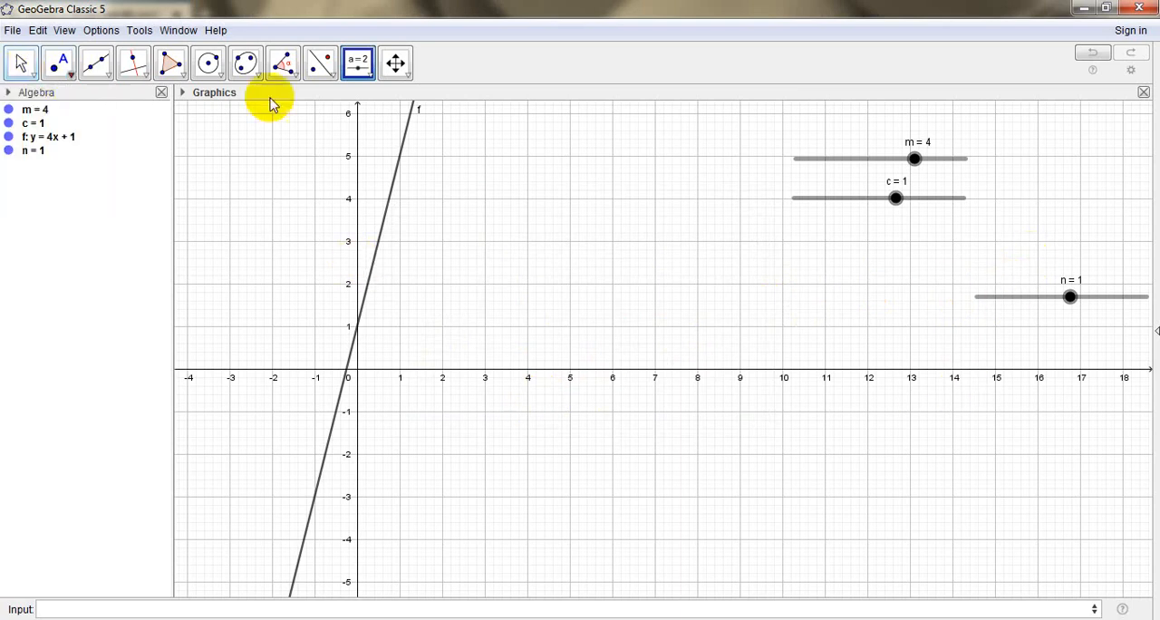
Reposition slider n beneath sliders m and c, starting near x = 10.5 with a gap below c
{"action": "left_click", "coordinate": [20, 63]}
{"action": "left_click", "coordinate": [21, 65]}
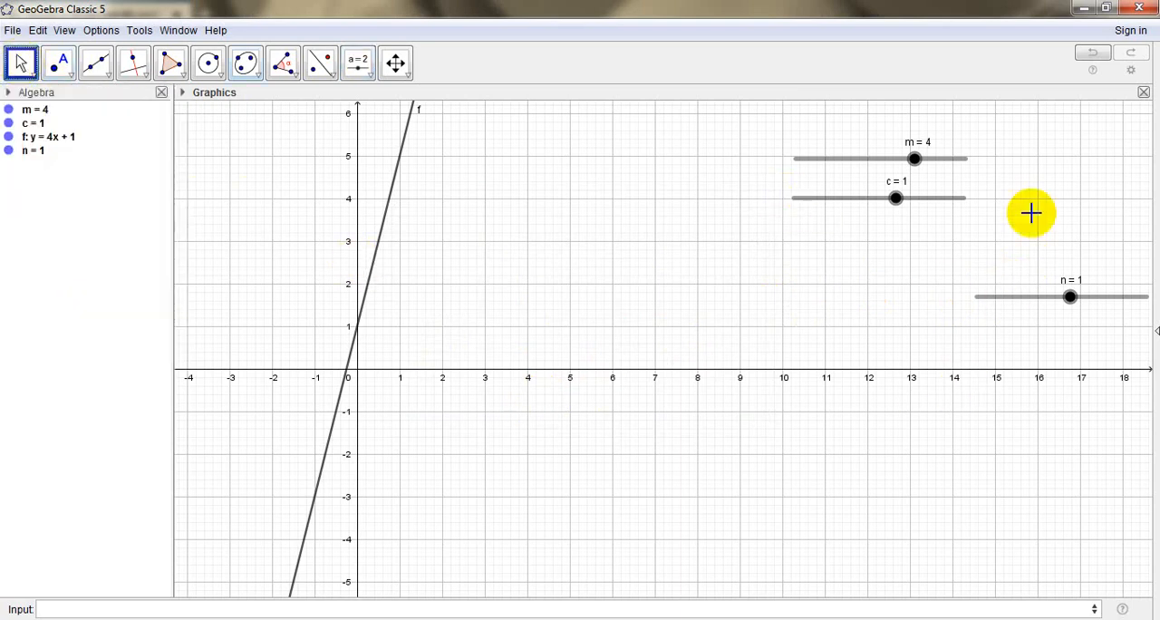
{"action": "left_click_drag", "start_coordinate": [1005, 304], "coordinate": [824, 302]}
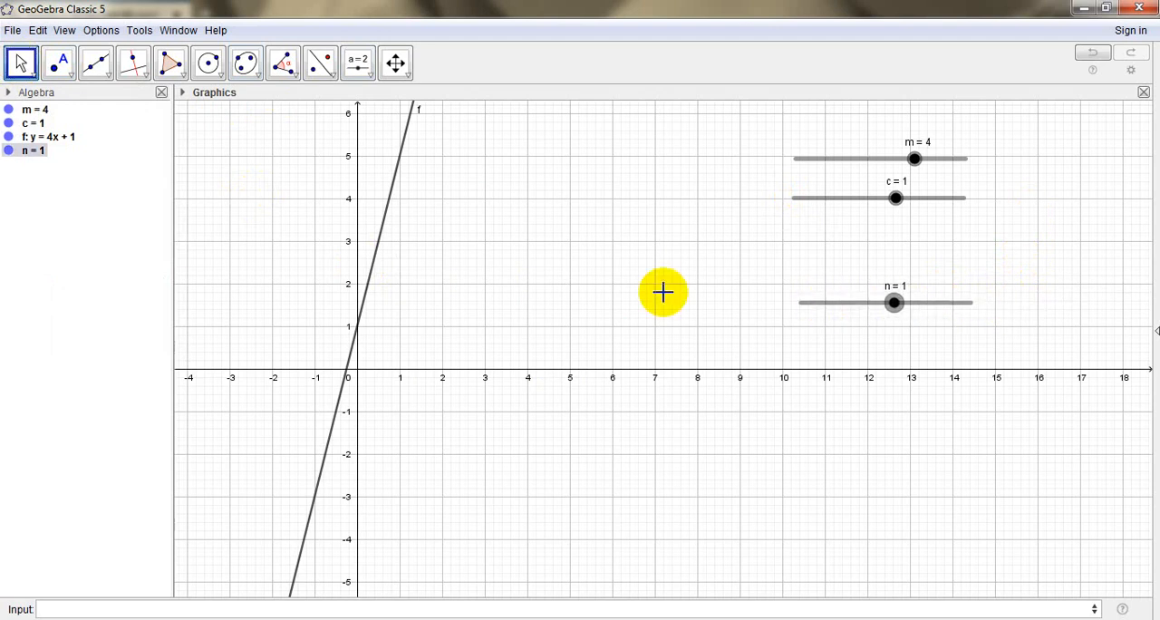
Try entering f=nx and vary slider n to -5 and 2 to test the line
{"action": "left_click", "coordinate": [282, 610]}
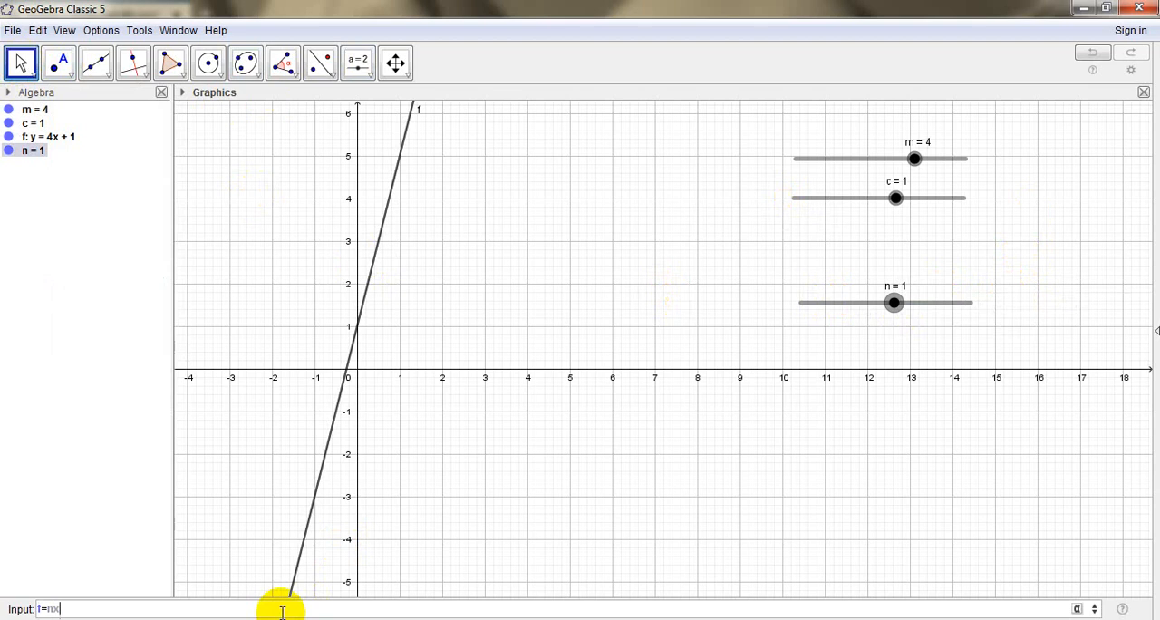
{"action": "type", "text": "f=nx"}
{"action": "key", "text": "Return"}
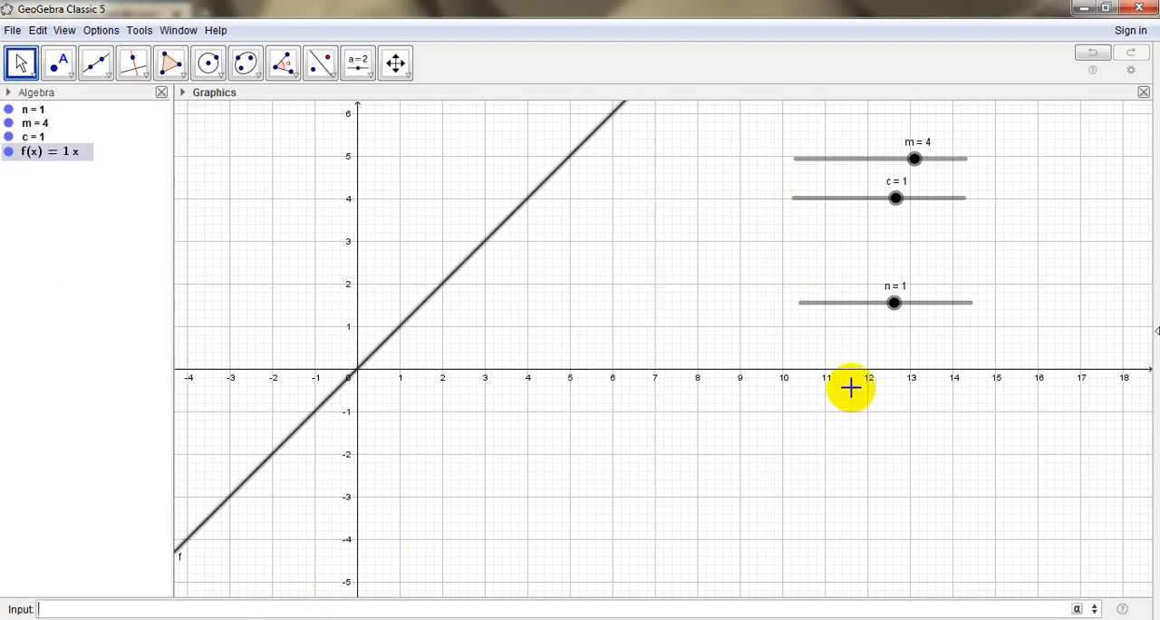
{"action": "left_click_drag", "start_coordinate": [895, 312], "coordinate": [844, 315]}
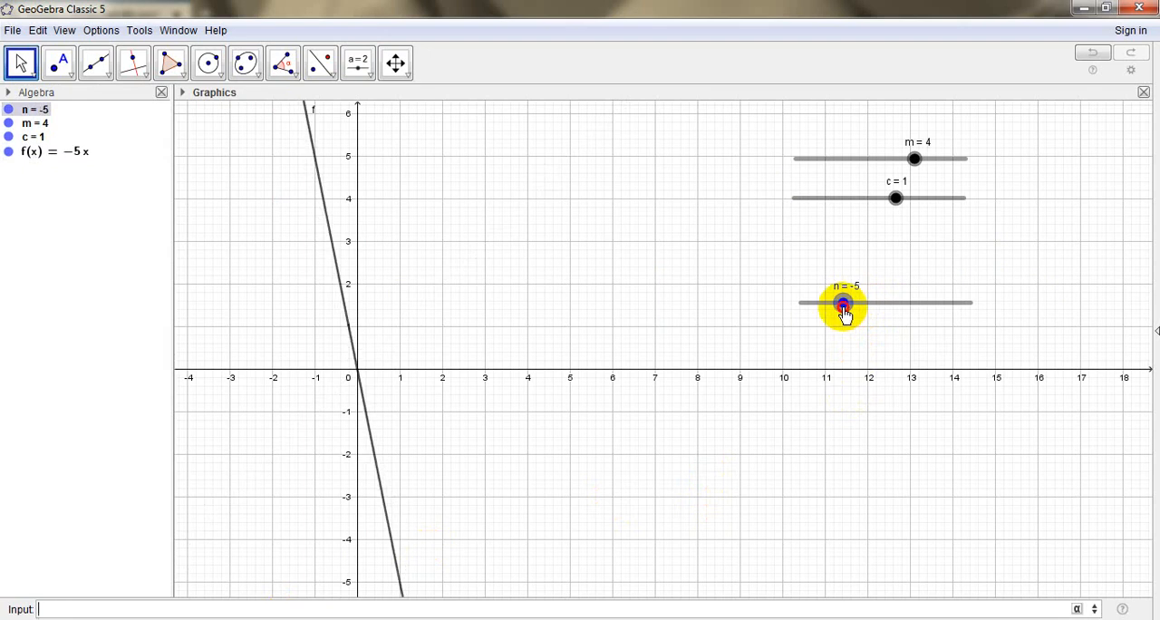
{"action": "left_click_drag", "start_coordinate": [844, 315], "coordinate": [902, 306]}
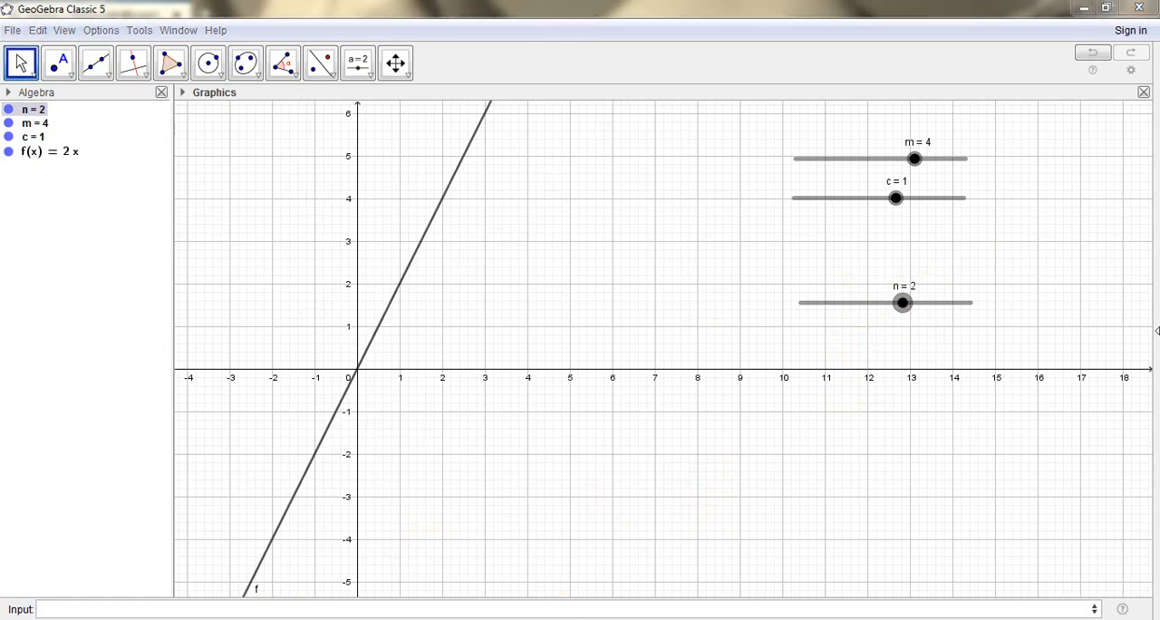
{"action": "left_click", "coordinate": [573, 579]}
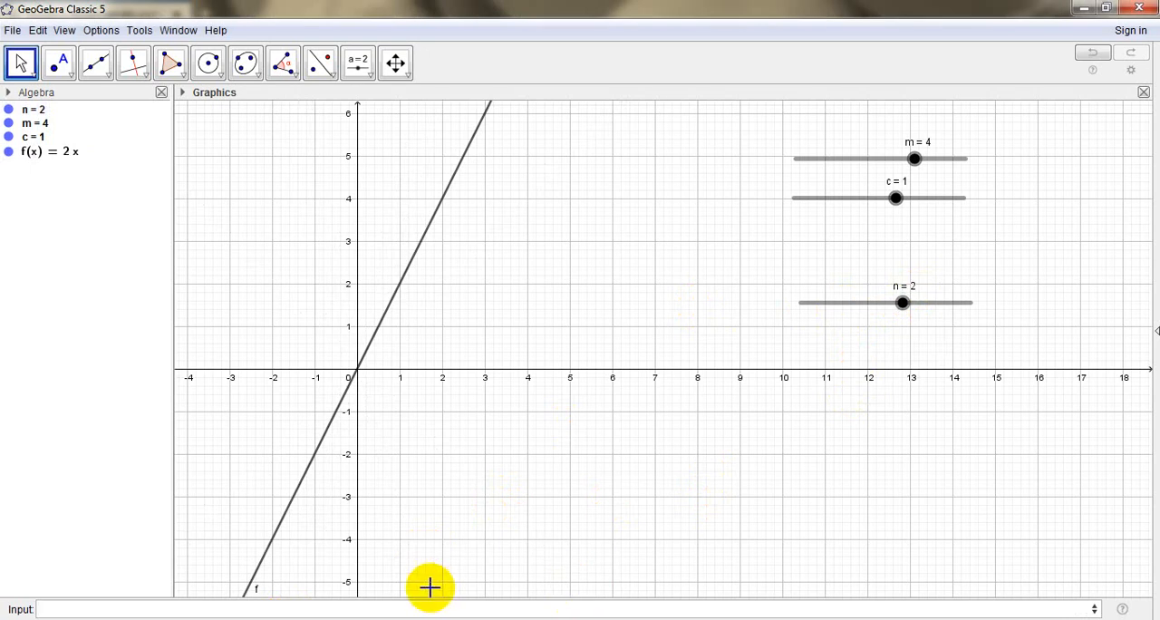
{"action": "double_click", "coordinate": [67, 156]}
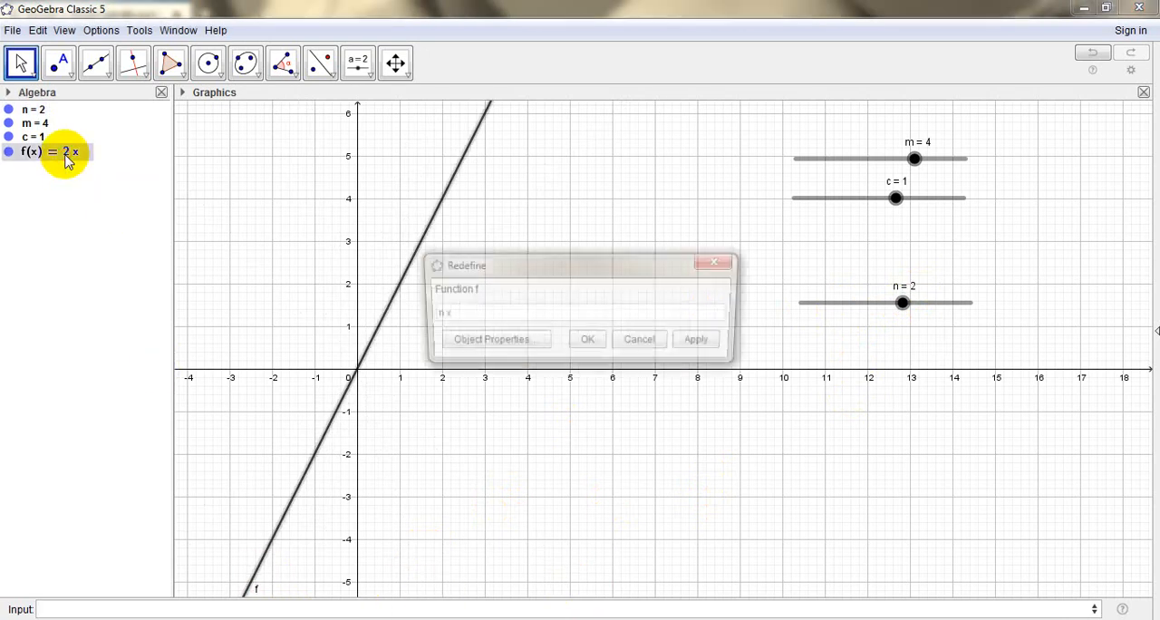
{"action": "type", "text": "n x"}
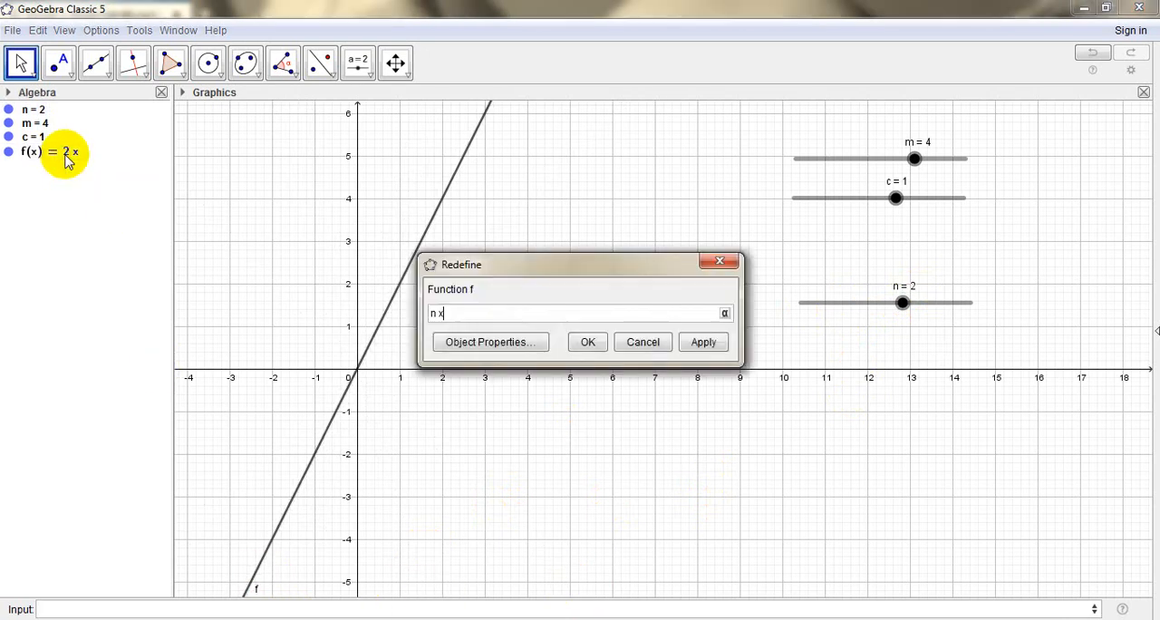
{"action": "left_click", "coordinate": [718, 262]}
{"action": "double_click", "coordinate": [66, 154]}
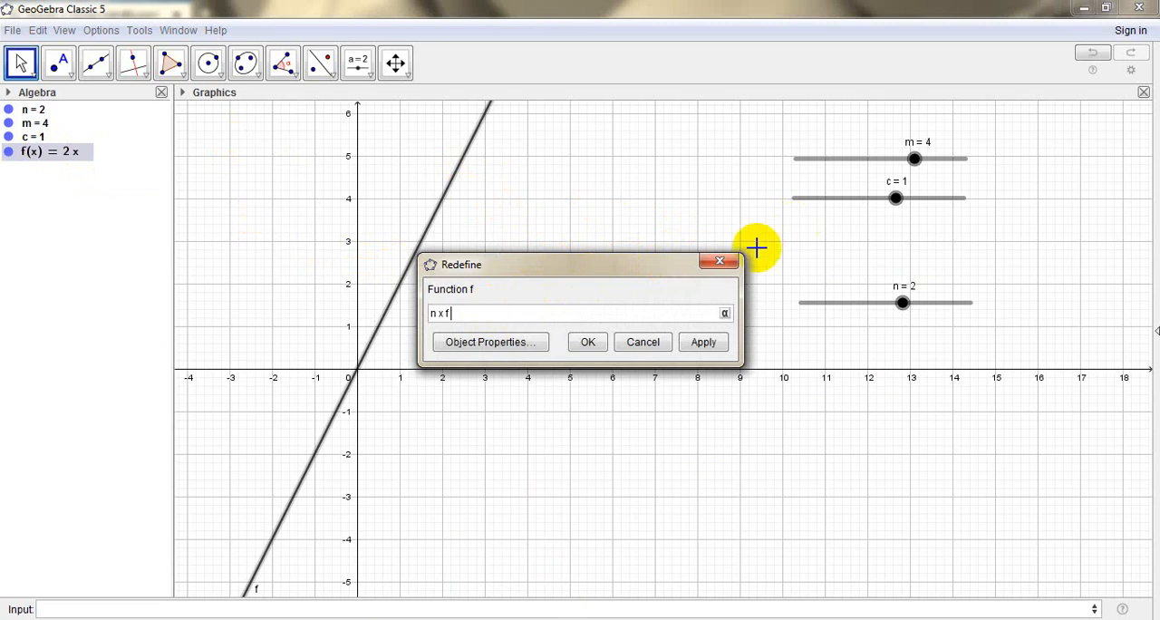
{"action": "left_click", "coordinate": [722, 262]}
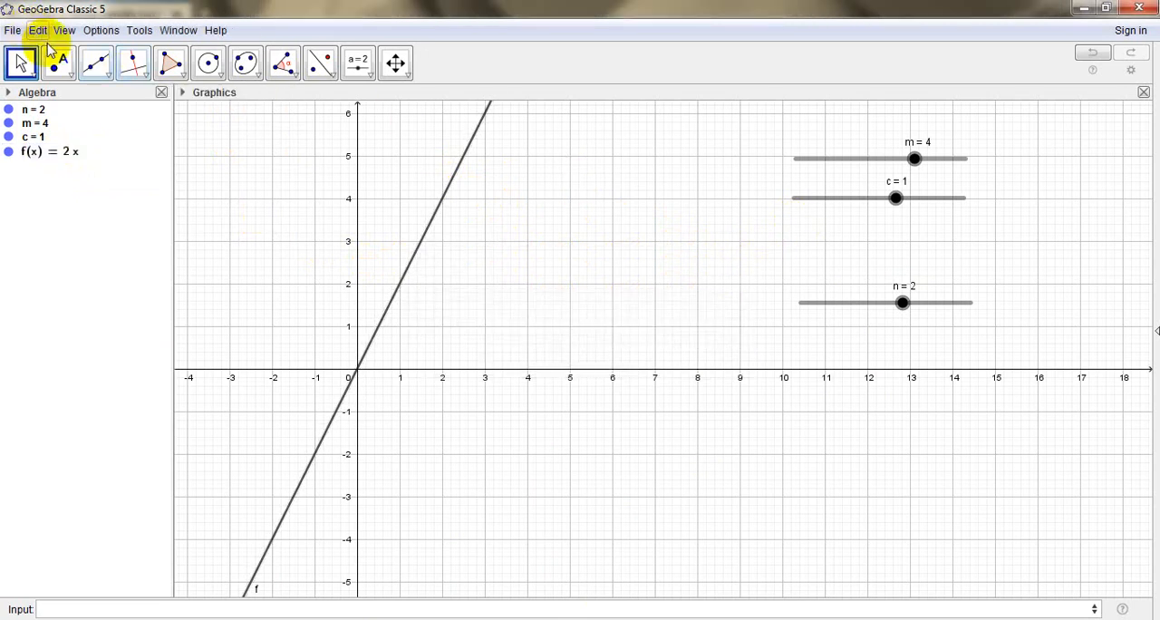
Undo the last change of slider n and the entry of f=nx
{"action": "left_click", "coordinate": [37, 31]}
{"action": "left_click", "coordinate": [47, 49]}
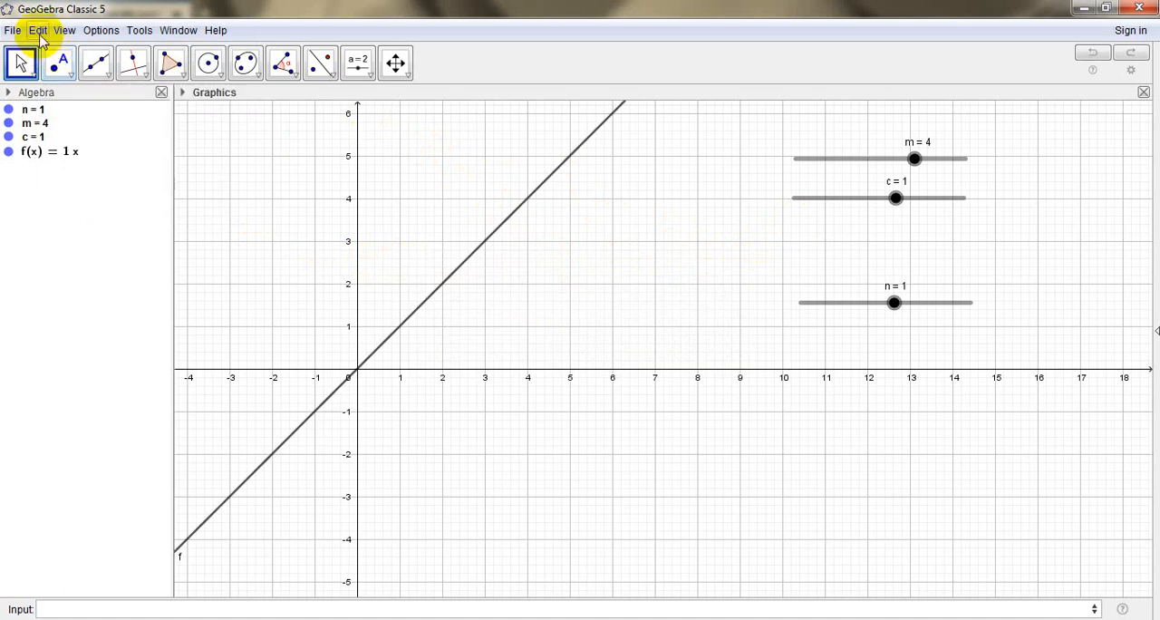
{"action": "left_click", "coordinate": [37, 31]}
{"action": "left_click", "coordinate": [45, 47]}
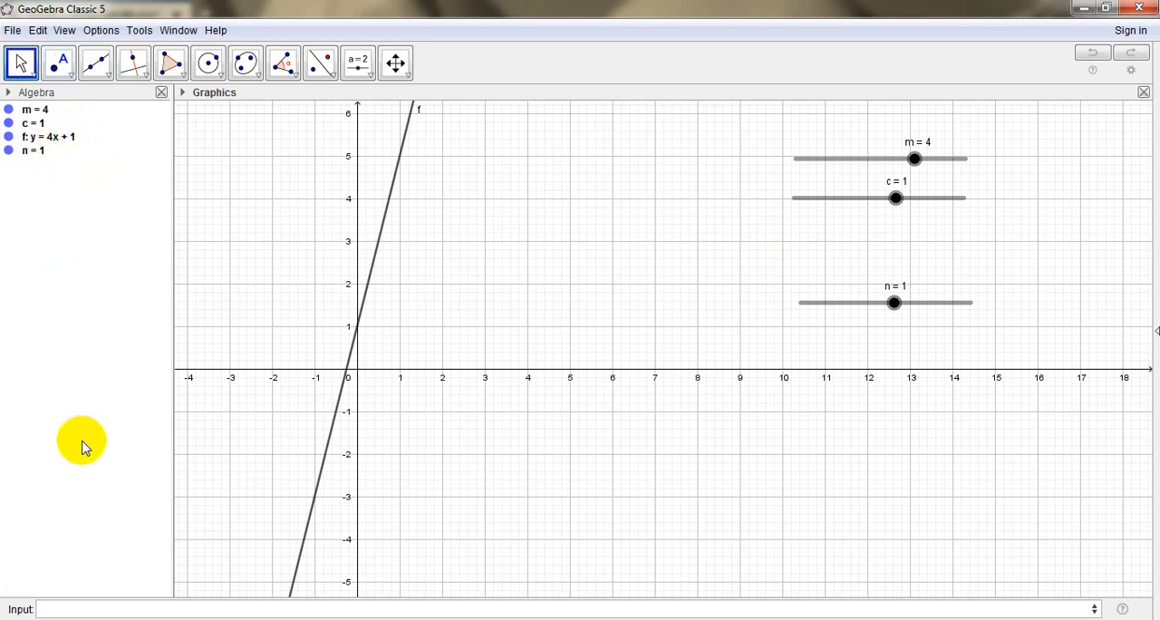
Add a second line g defined as y = n x
{"action": "left_click", "coordinate": [79, 610]}
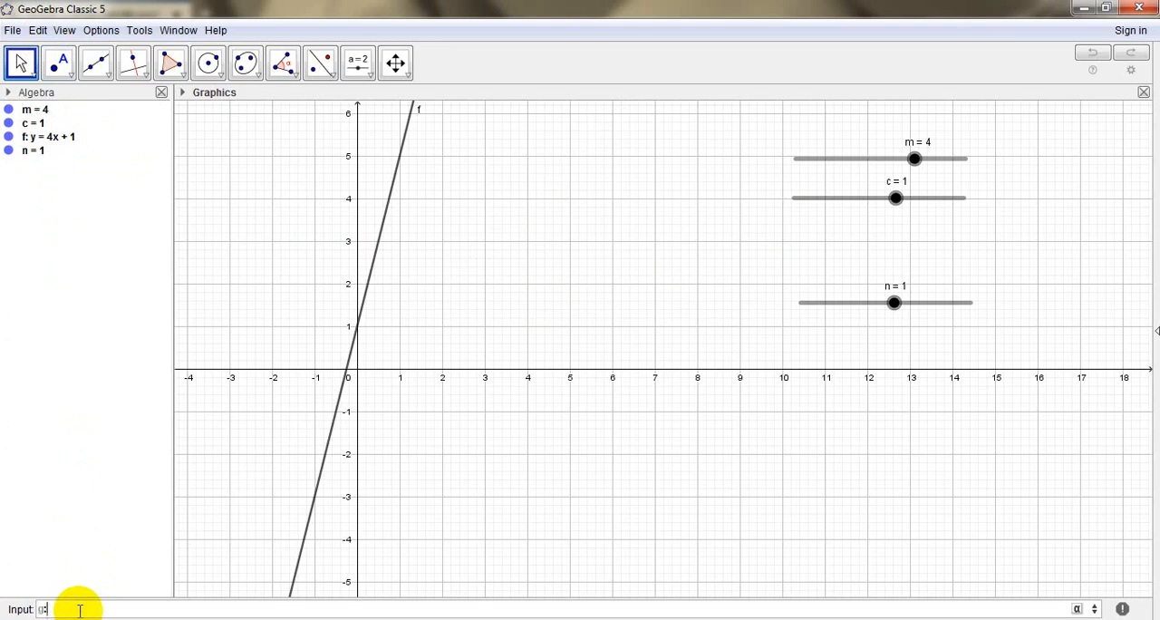
{"action": "type", "text": "y = "}
{"action": "type", "text": "x"}
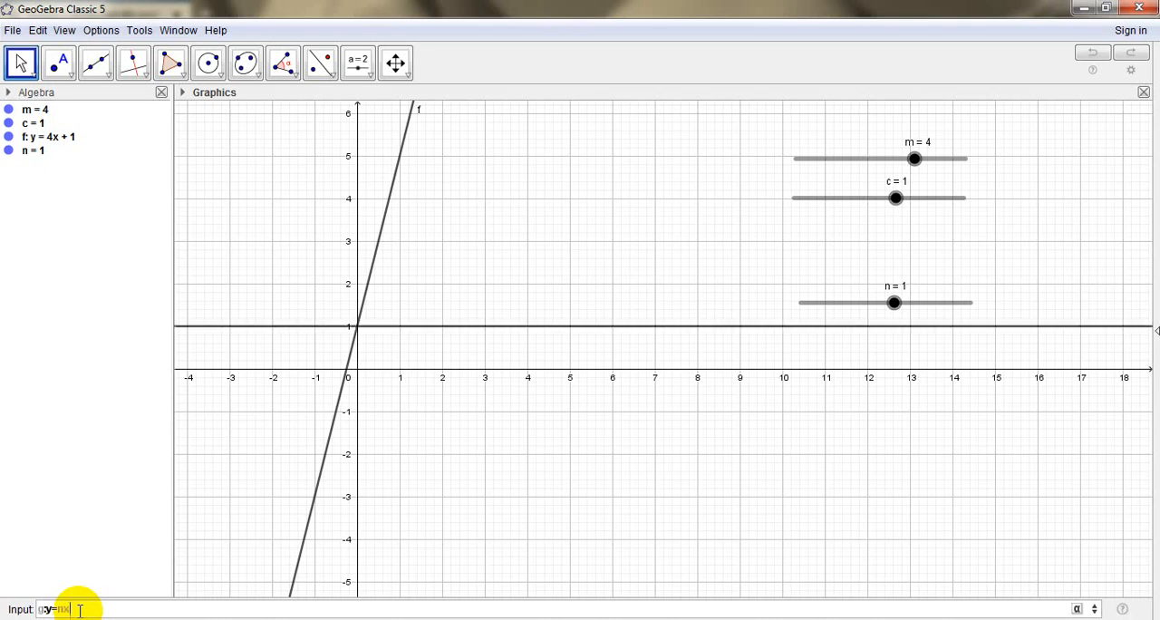
{"action": "key", "text": "Return"}
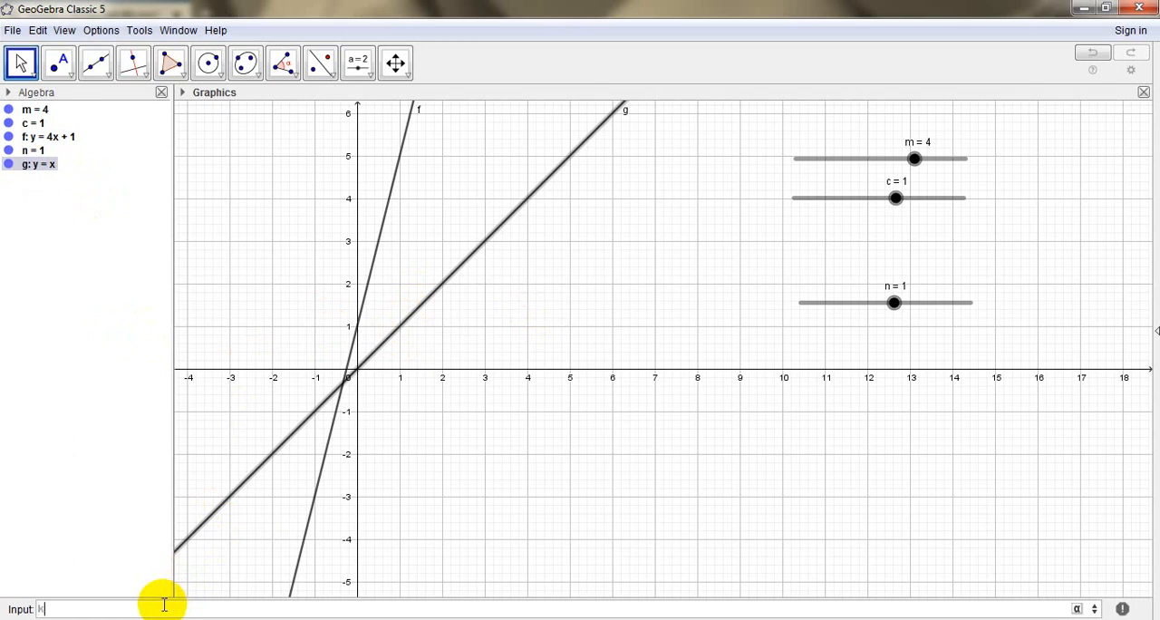
{"action": "key", "text": "BackSpace"}
Create a number slider k from -5 to 5 with increment 0,1, and place it directly beneath slider n
{"action": "left_click", "coordinate": [358, 61]}
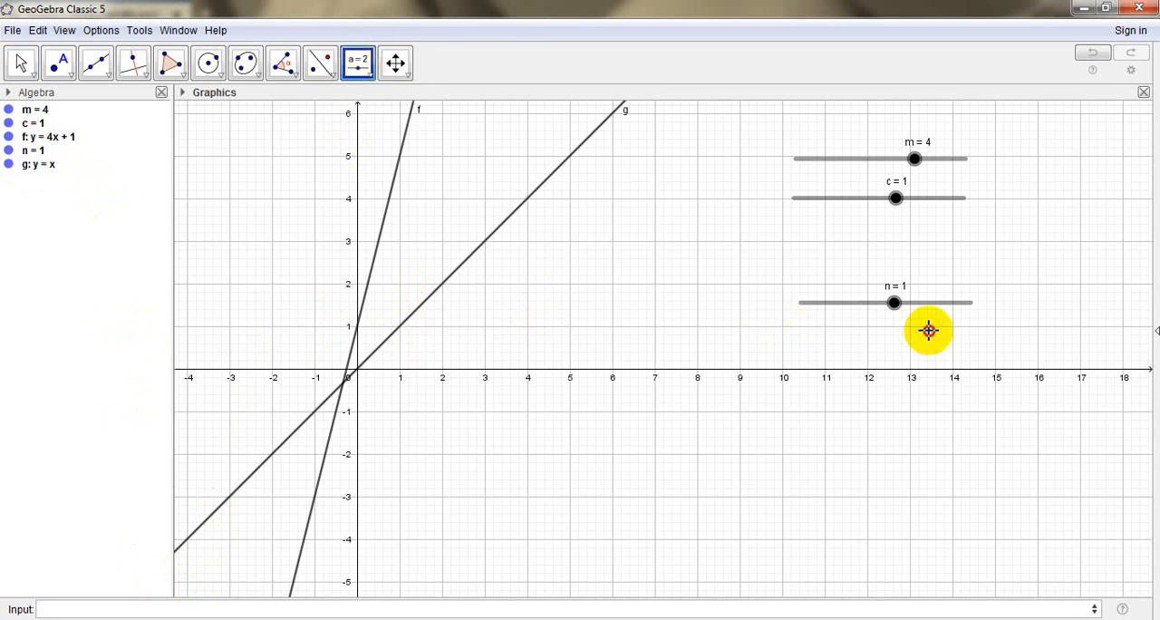
{"action": "left_click", "coordinate": [967, 341]}
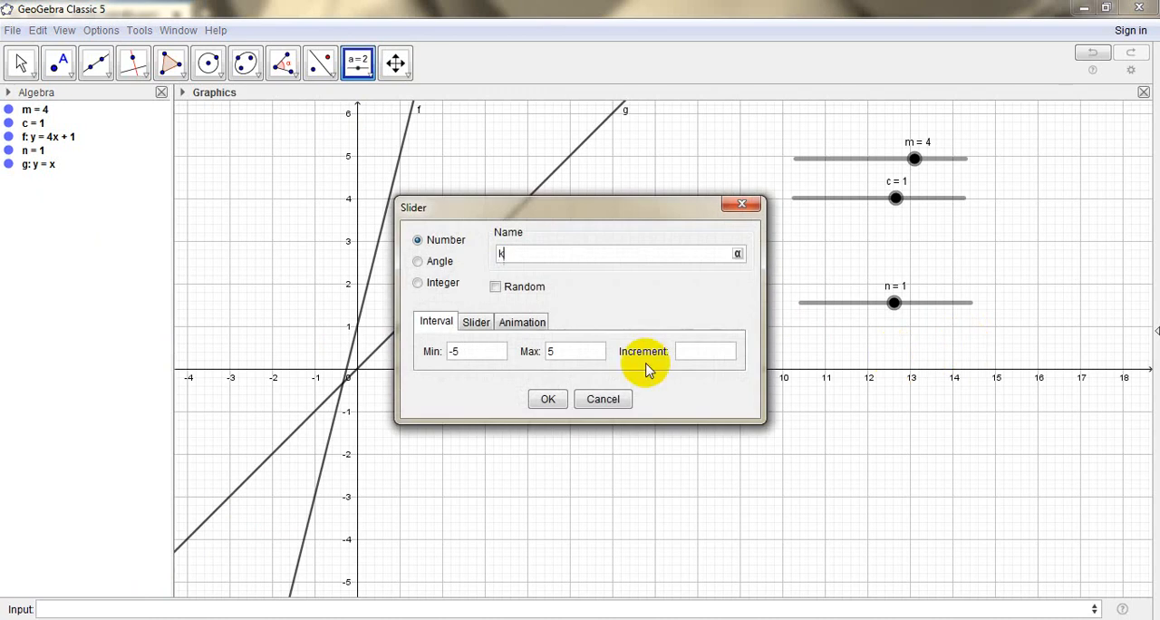
{"action": "type", "text": "k"}
{"action": "left_click", "coordinate": [714, 352]}
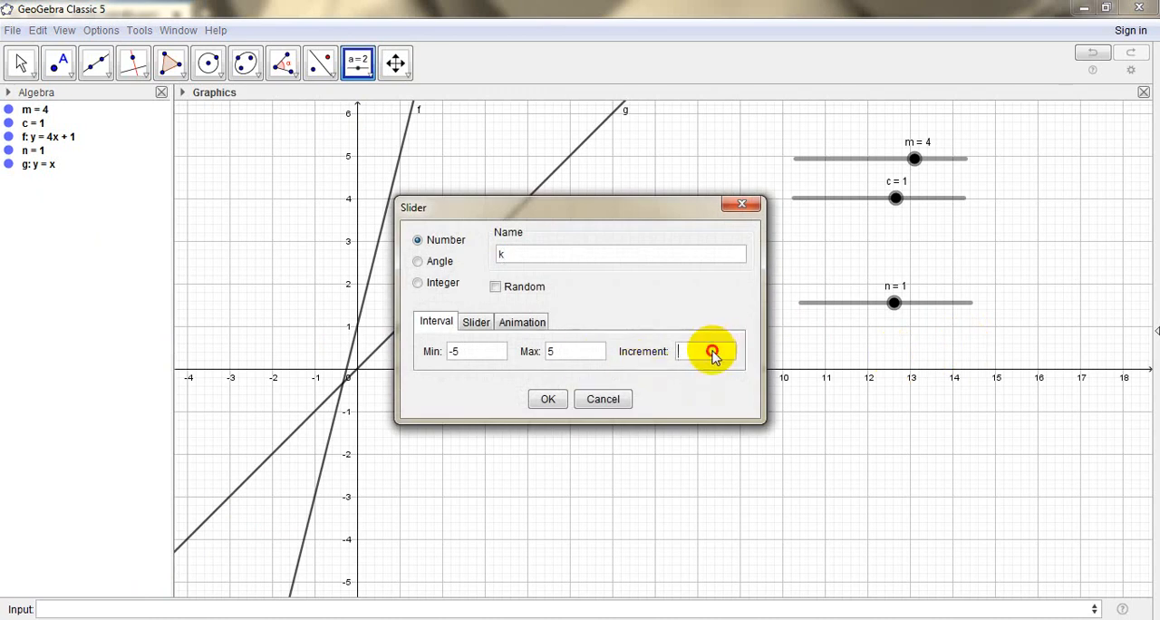
{"action": "type", "text": "0,1"}
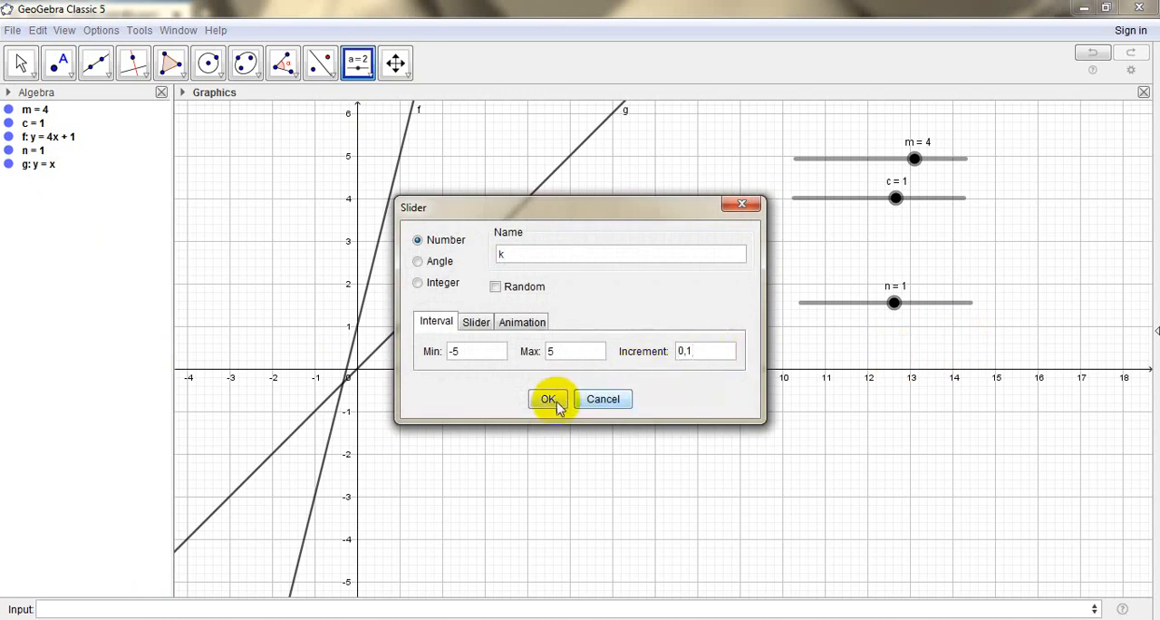
{"action": "left_click", "coordinate": [551, 399]}
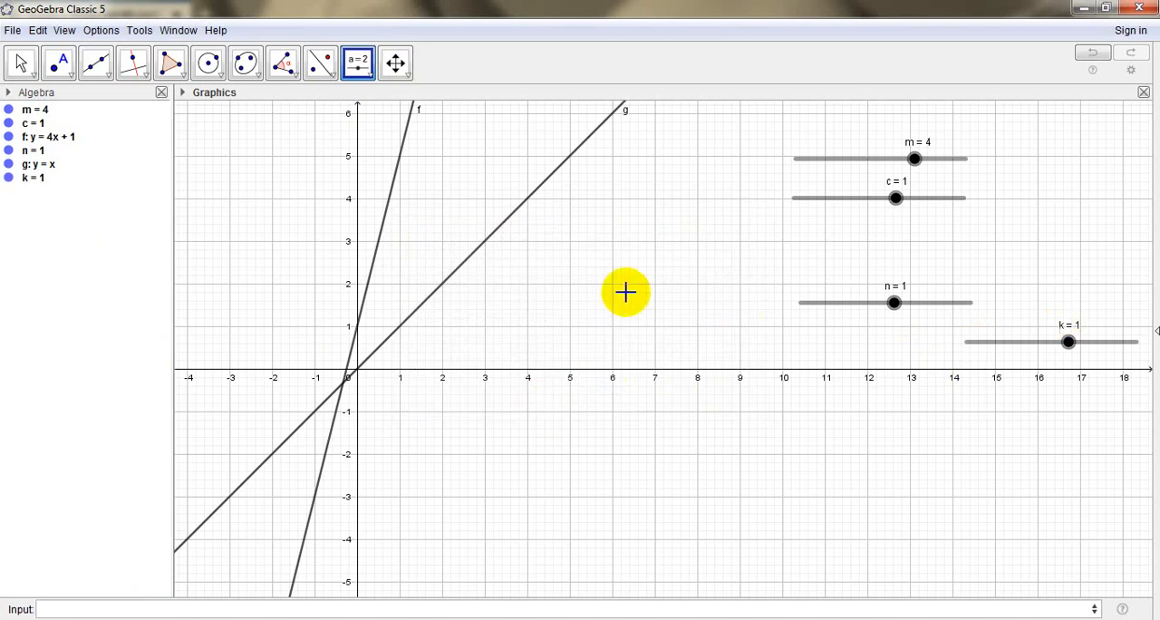
{"action": "left_click", "coordinate": [22, 65]}
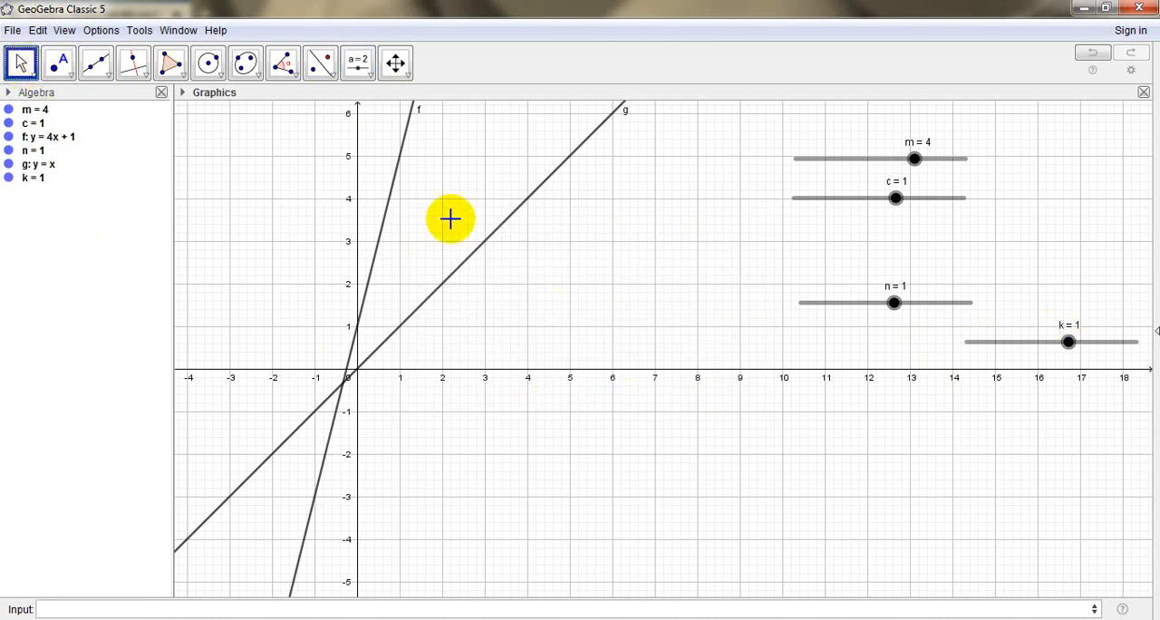
{"action": "left_click_drag", "start_coordinate": [1023, 350], "coordinate": [858, 346]}
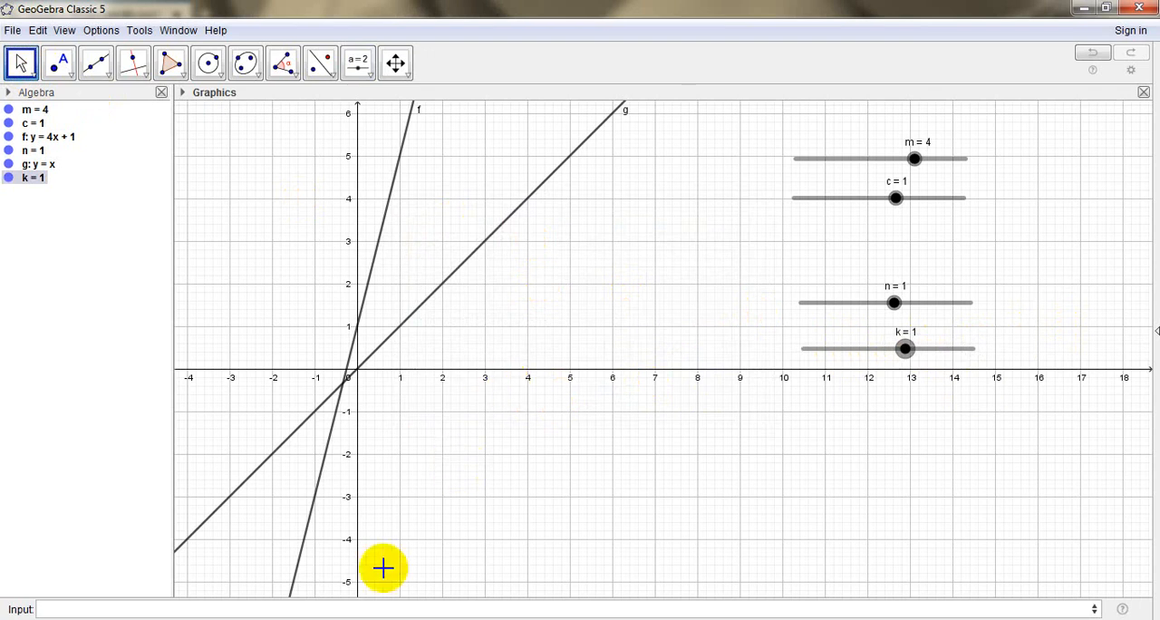
Redefine line g as y = n x + k
{"action": "left_click", "coordinate": [42, 165]}
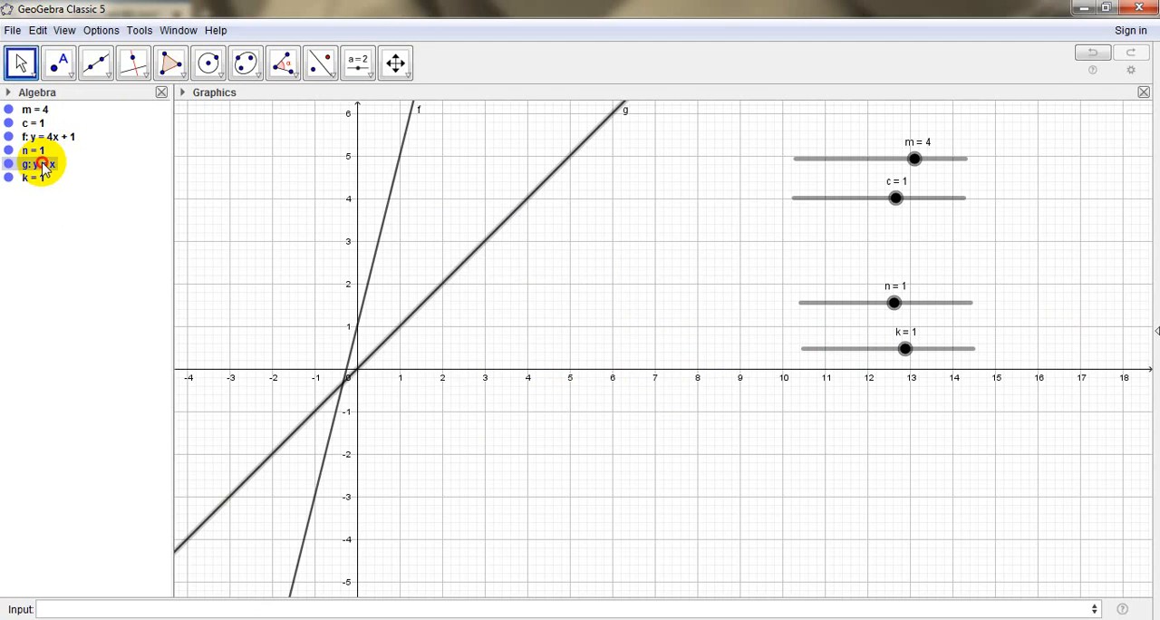
{"action": "double_click", "coordinate": [42, 165]}
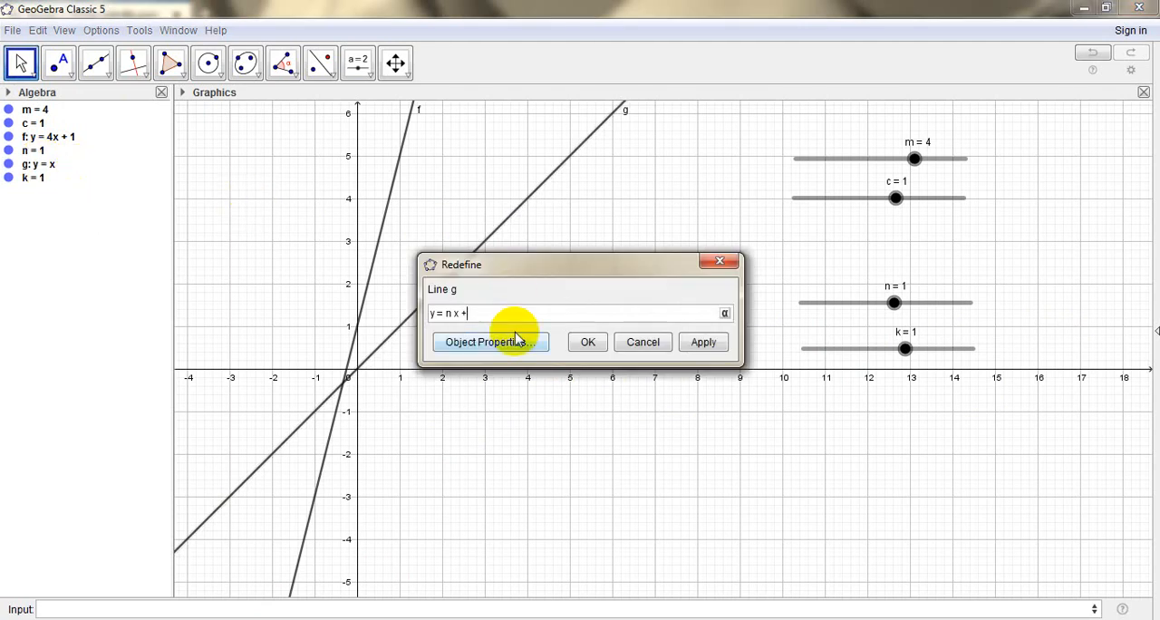
{"action": "key", "text": "Return"}
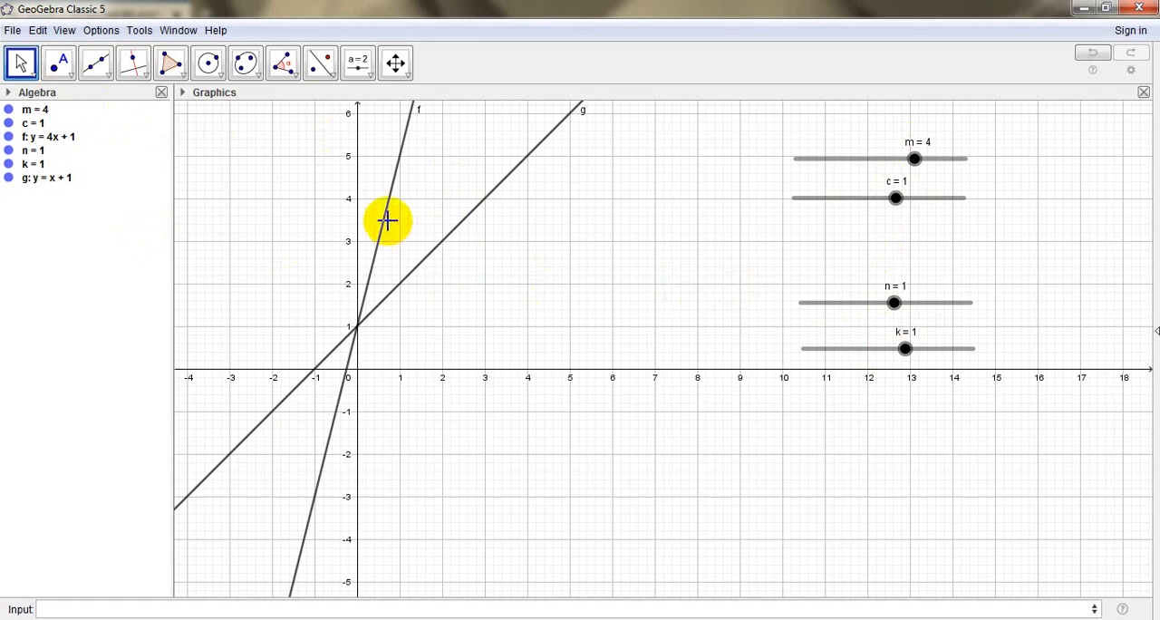
Check the definition of line f, accept it as is, and select line f
{"action": "left_click", "coordinate": [60, 137]}
{"action": "double_click", "coordinate": [60, 138]}
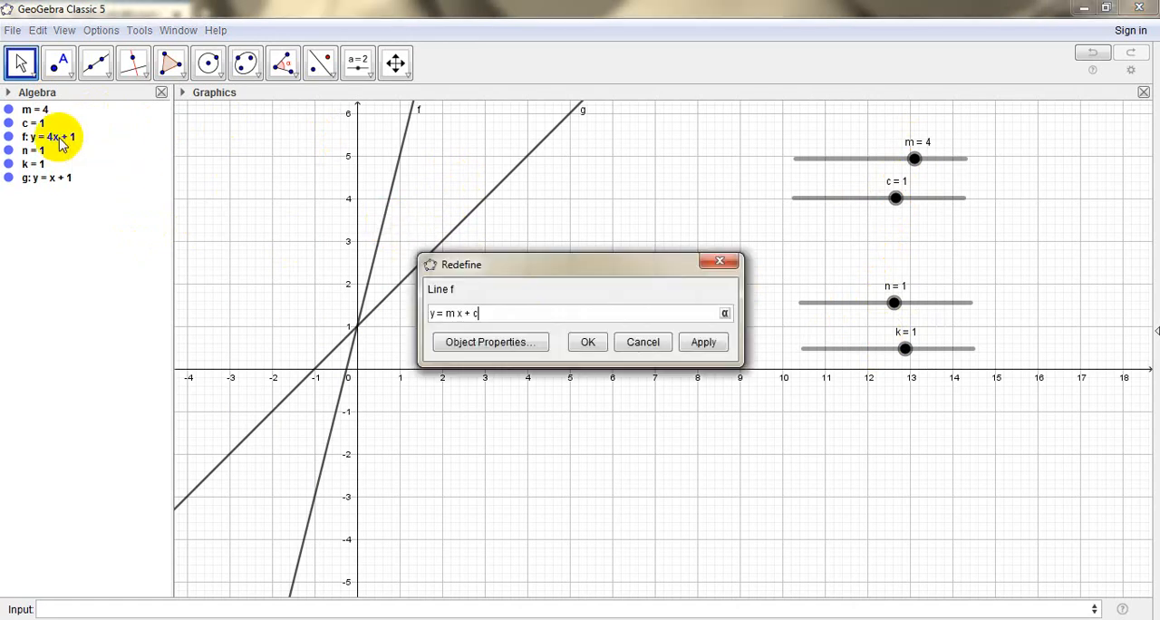
{"action": "left_click", "coordinate": [585, 342]}
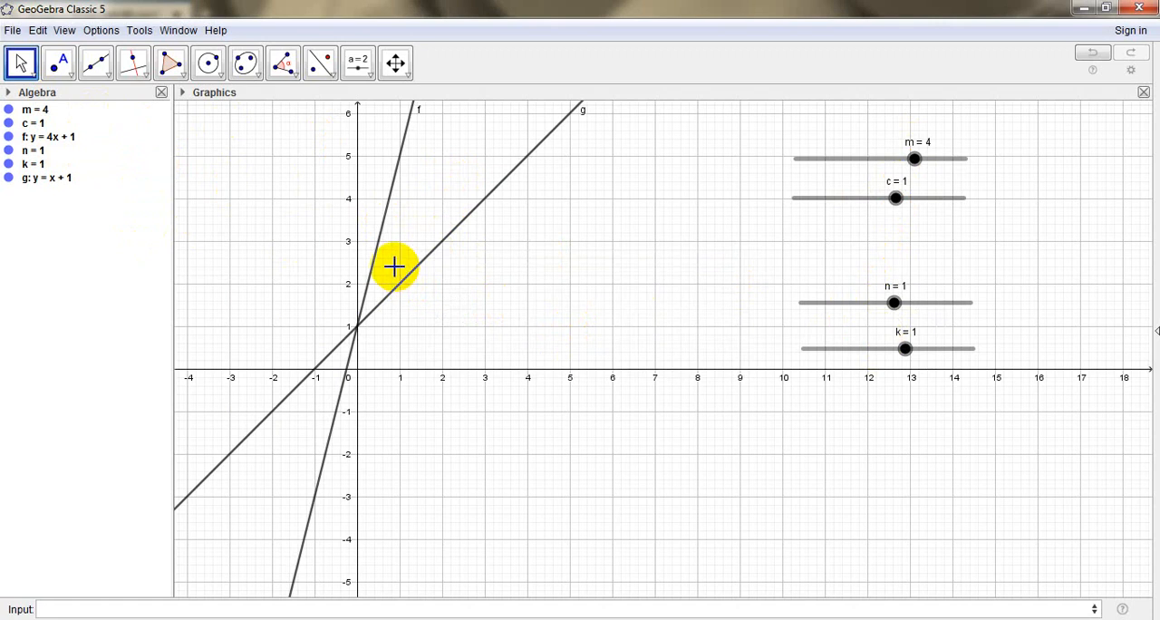
{"action": "left_click", "coordinate": [60, 138]}
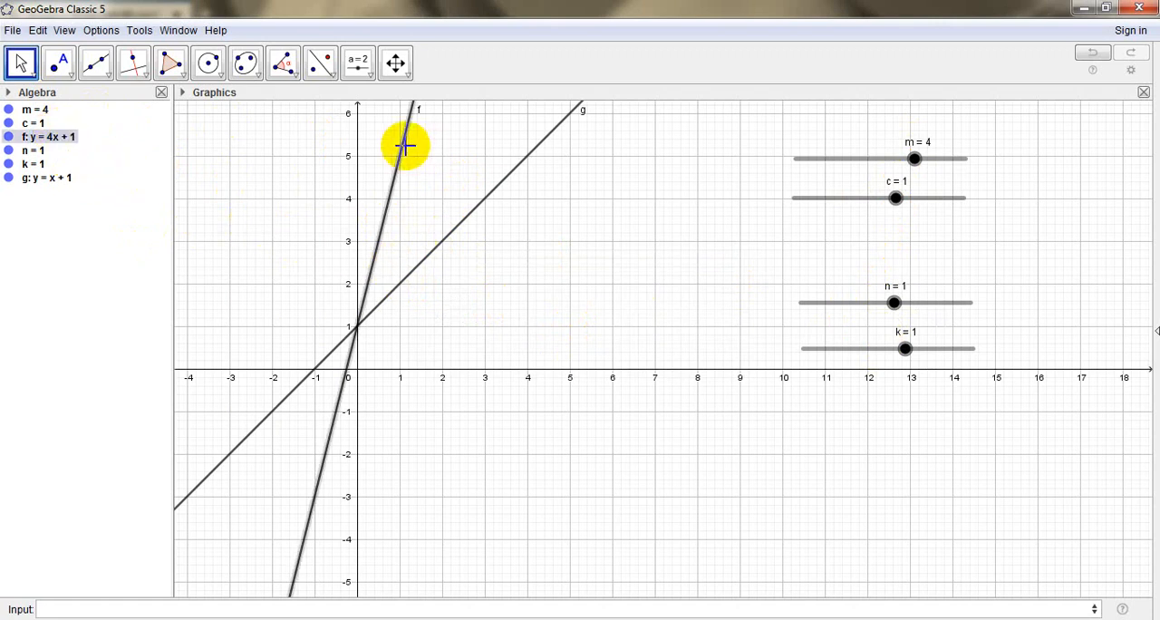
Change the colour of line f to blue (0, 0, 204) in its object properties and close the properties
{"action": "double_click", "coordinate": [404, 150]}
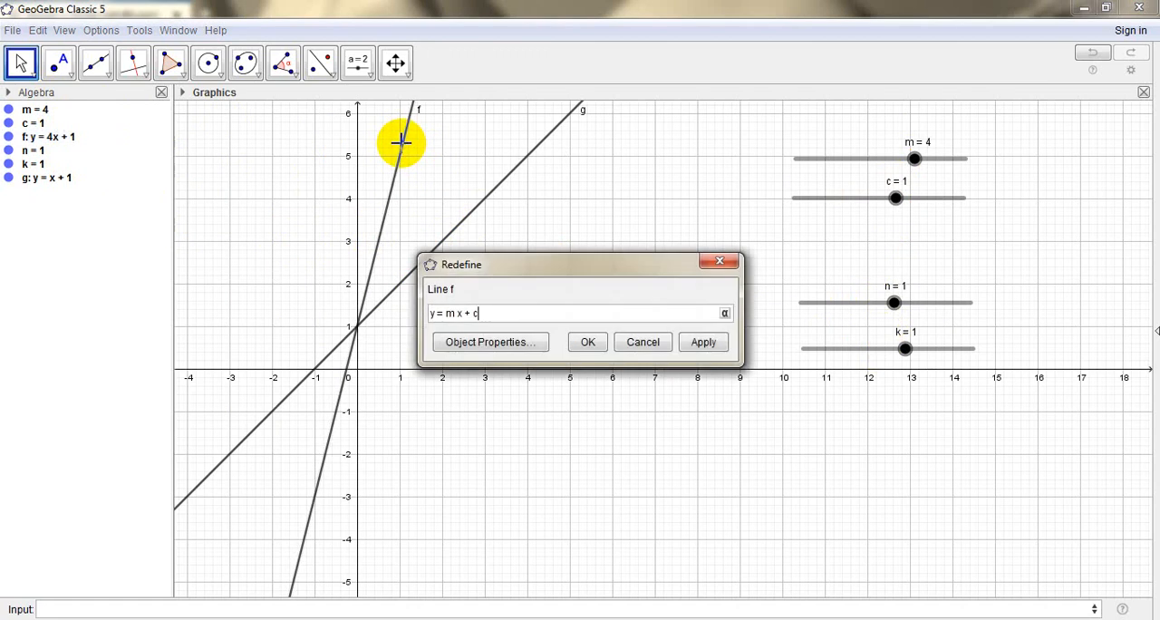
{"action": "left_click", "coordinate": [521, 340]}
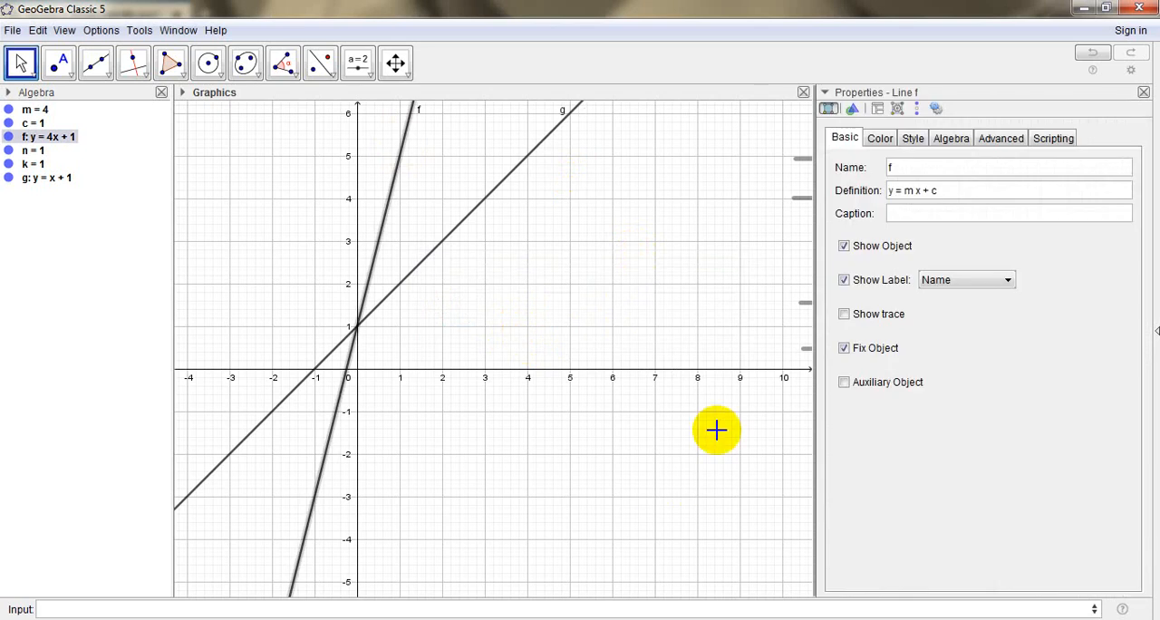
{"action": "left_click", "coordinate": [882, 145]}
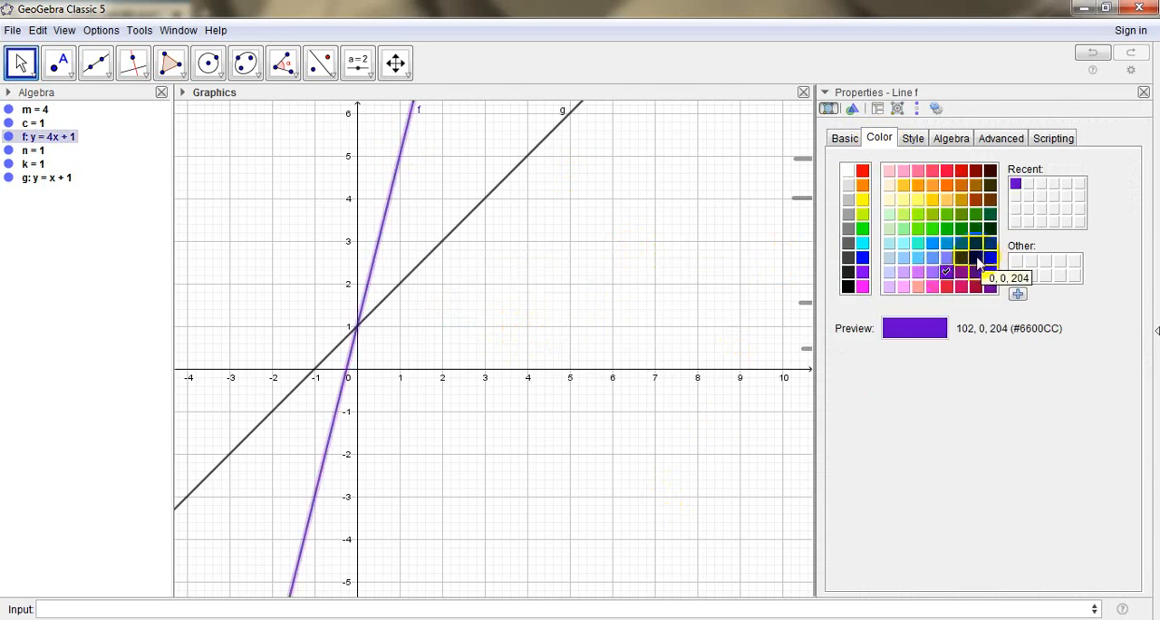
{"action": "left_click", "coordinate": [978, 261]}
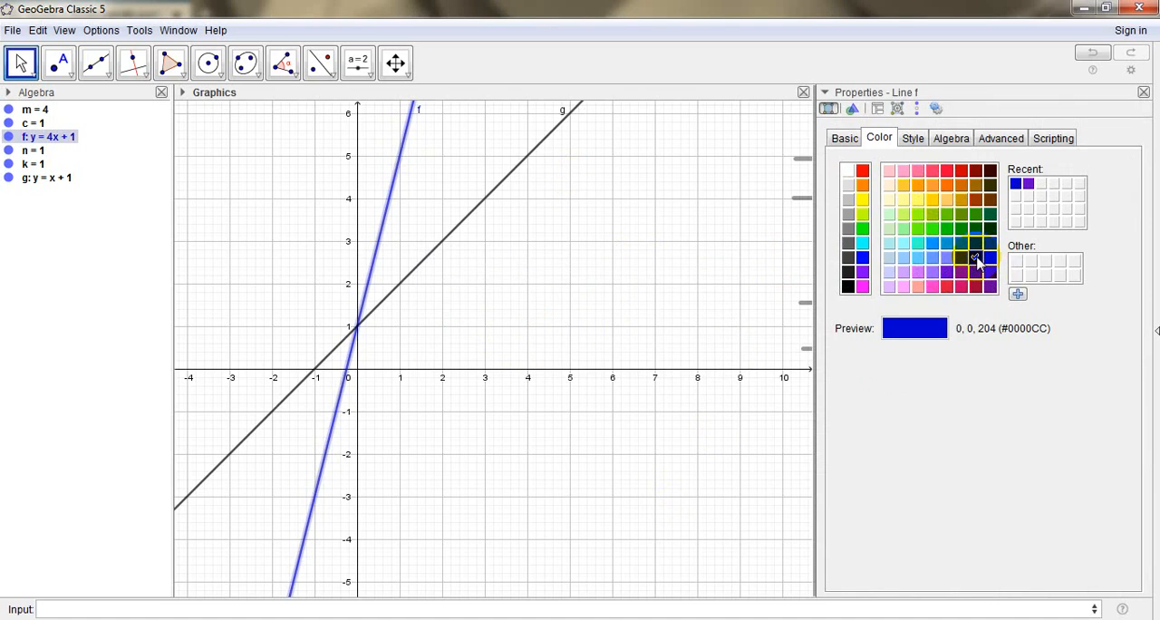
{"action": "left_click", "coordinate": [764, 150]}
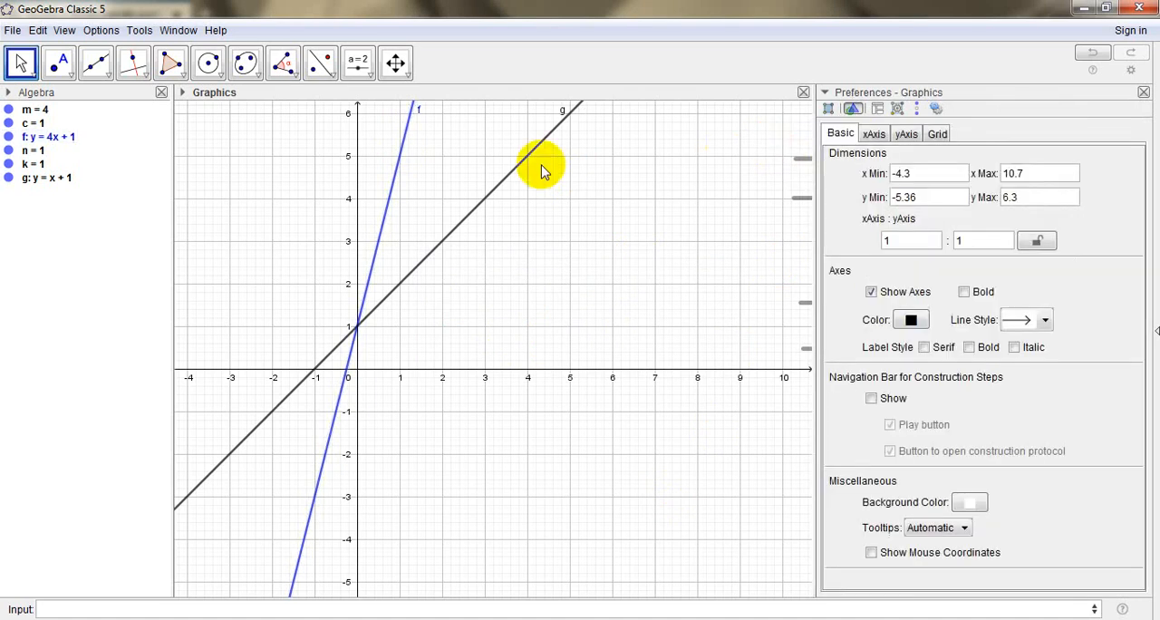
{"action": "left_click", "coordinate": [394, 197]}
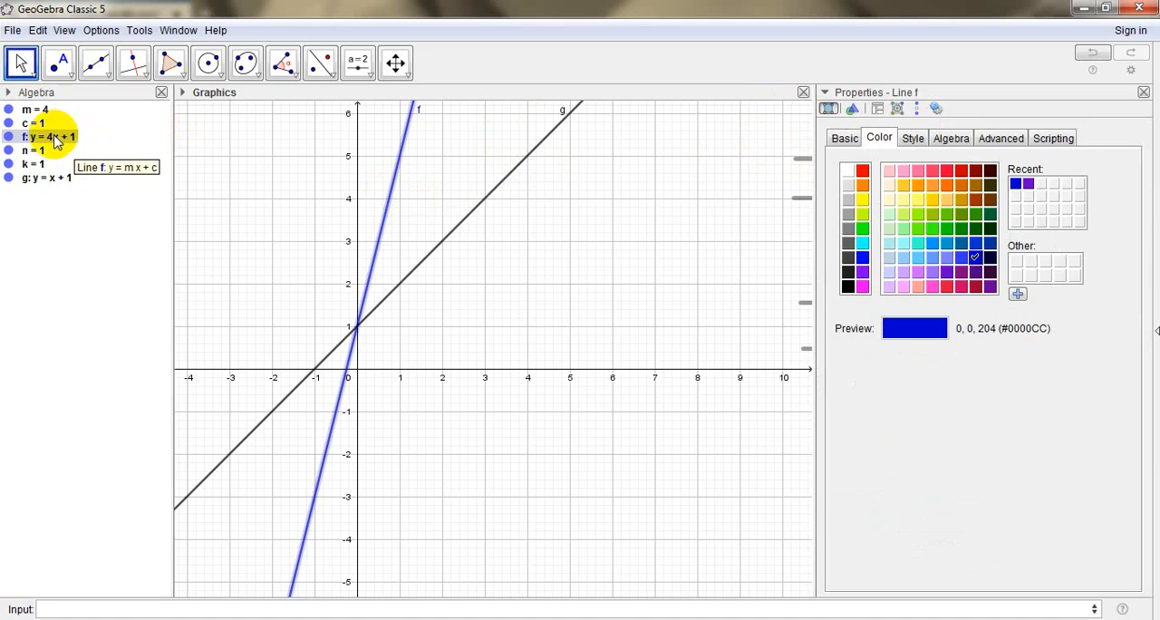
{"action": "left_click", "coordinate": [1143, 94]}
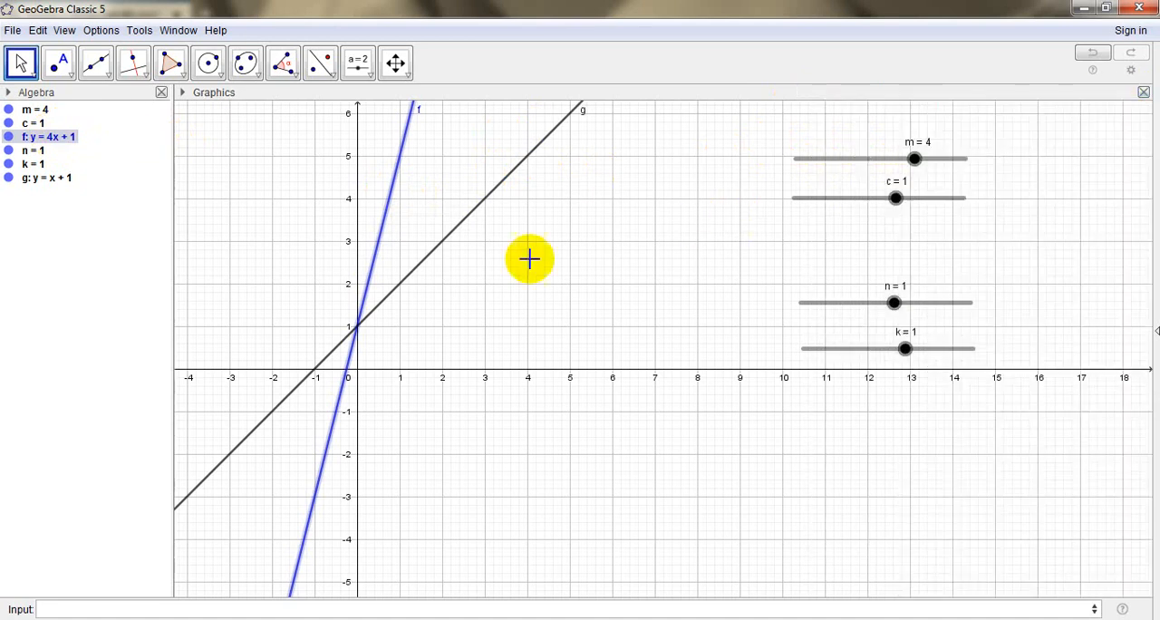
Change the colour of line g to orange (255, 153, 0) in its object properties and close the properties
{"action": "left_click", "coordinate": [56, 181]}
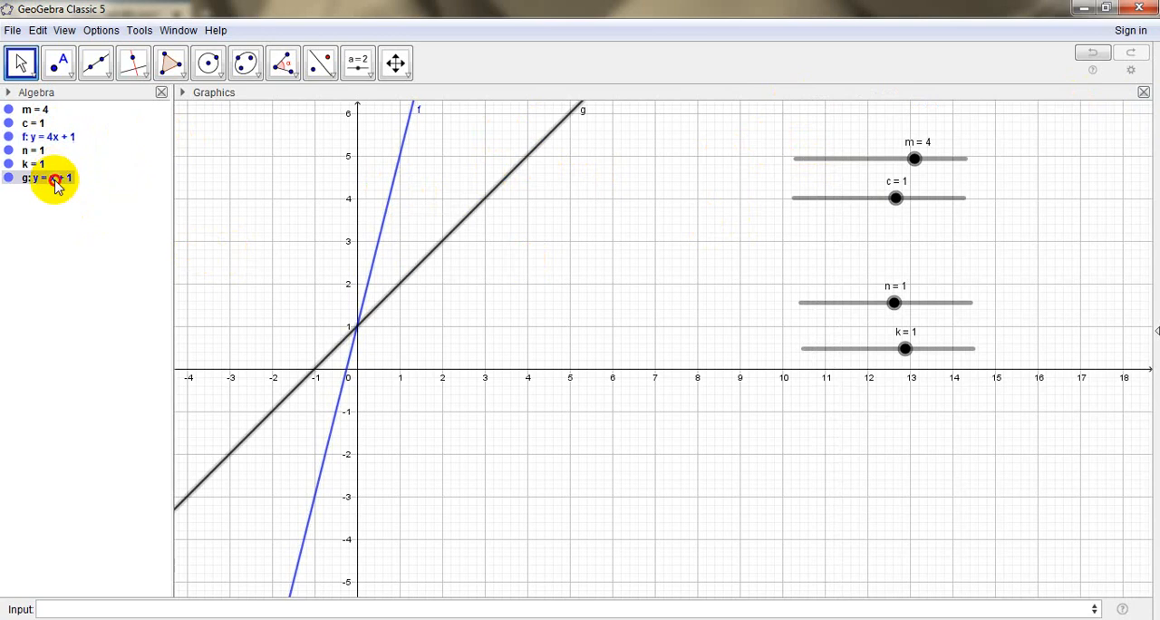
{"action": "left_click", "coordinate": [445, 239]}
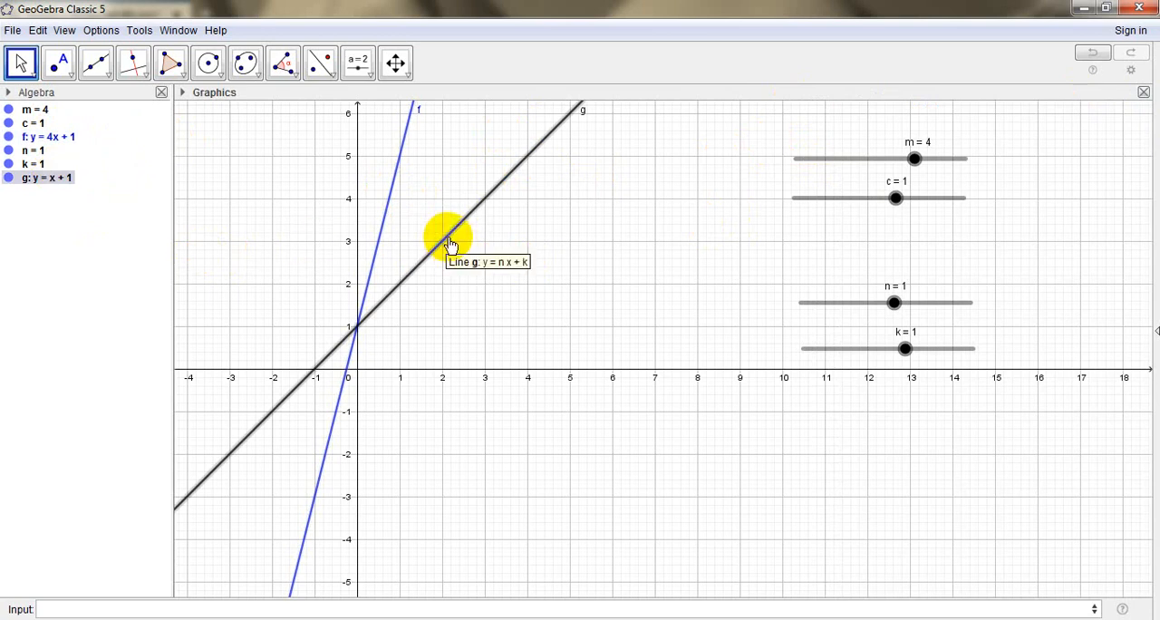
{"action": "left_click", "coordinate": [448, 238]}
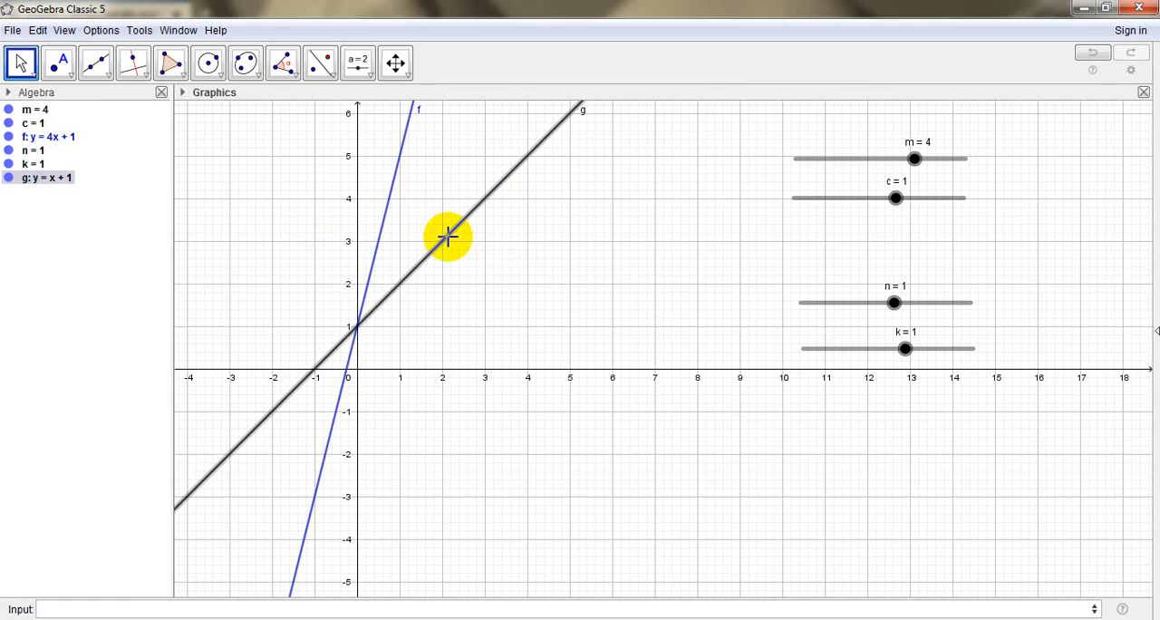
{"action": "left_click", "coordinate": [380, 300]}
{"action": "double_click", "coordinate": [65, 180]}
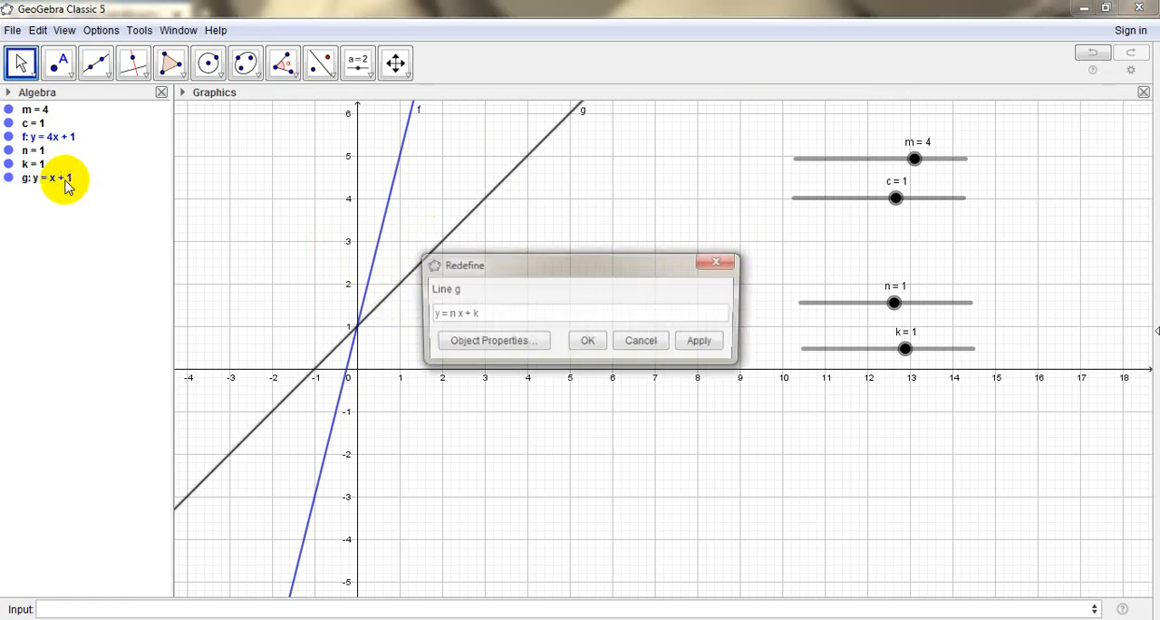
{"action": "left_click", "coordinate": [533, 342]}
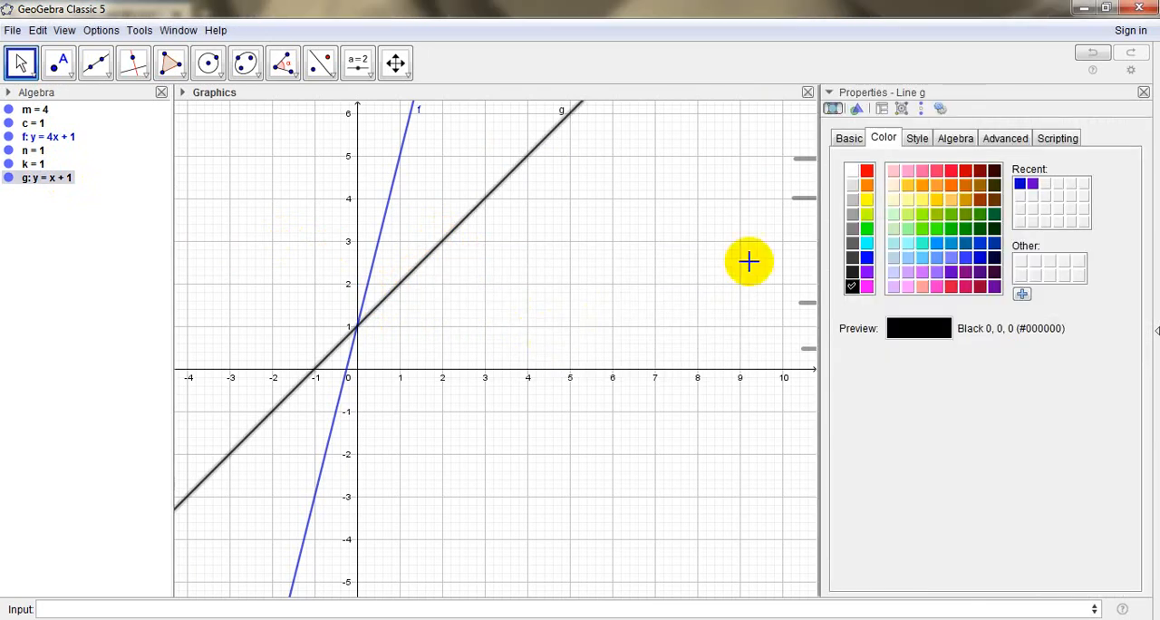
{"action": "left_click", "coordinate": [922, 200]}
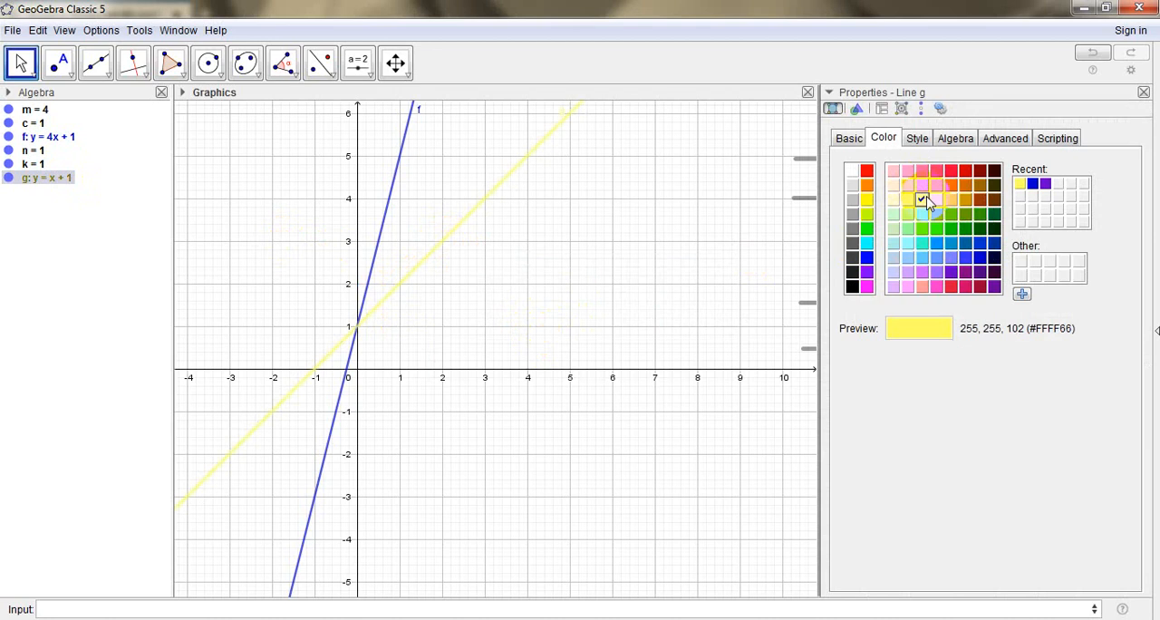
{"action": "left_click", "coordinate": [923, 186]}
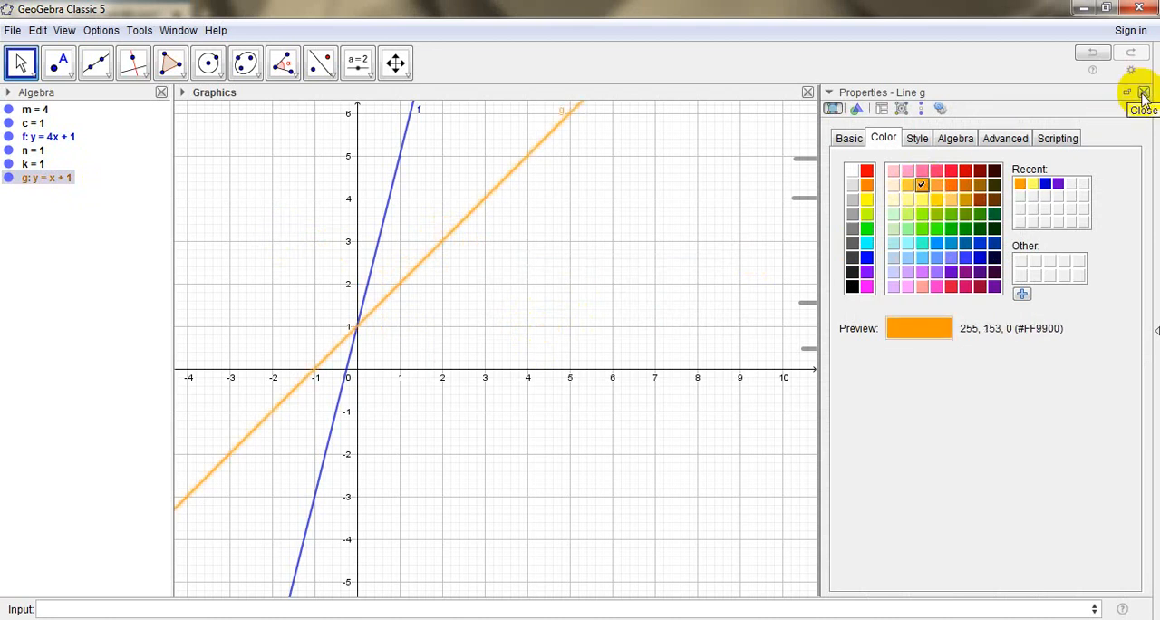
{"action": "left_click", "coordinate": [1070, 136]}
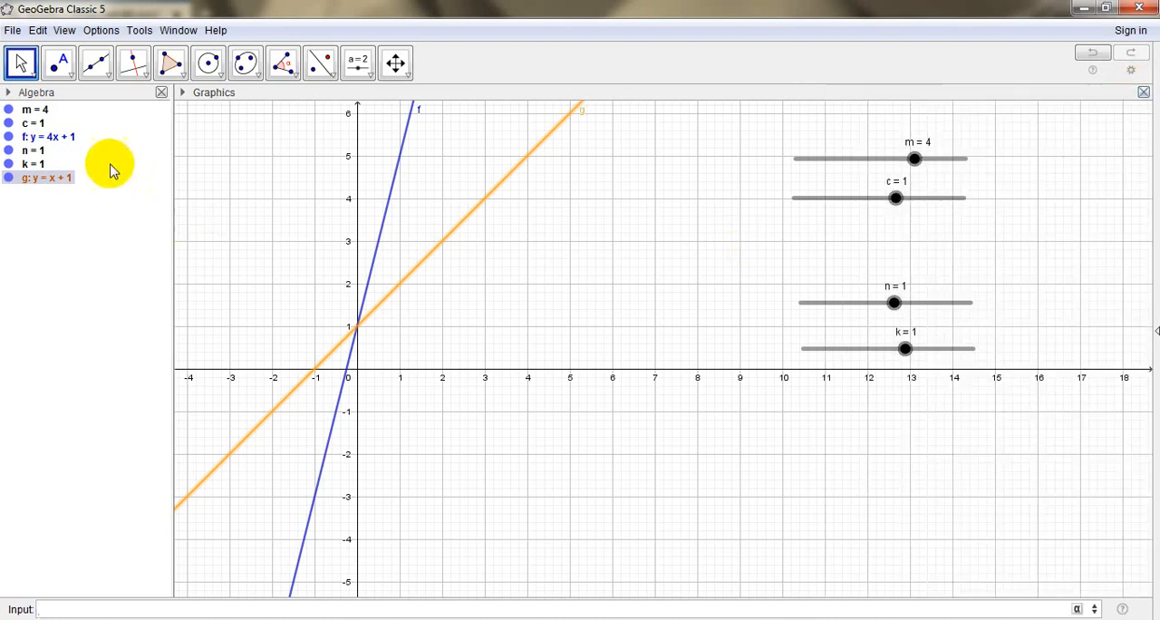
Place the equation of line f as text on the graph, beside the upper part of line f
{"action": "left_click", "coordinate": [72, 139]}
{"action": "left_click_drag", "start_coordinate": [72, 136], "coordinate": [415, 199]}
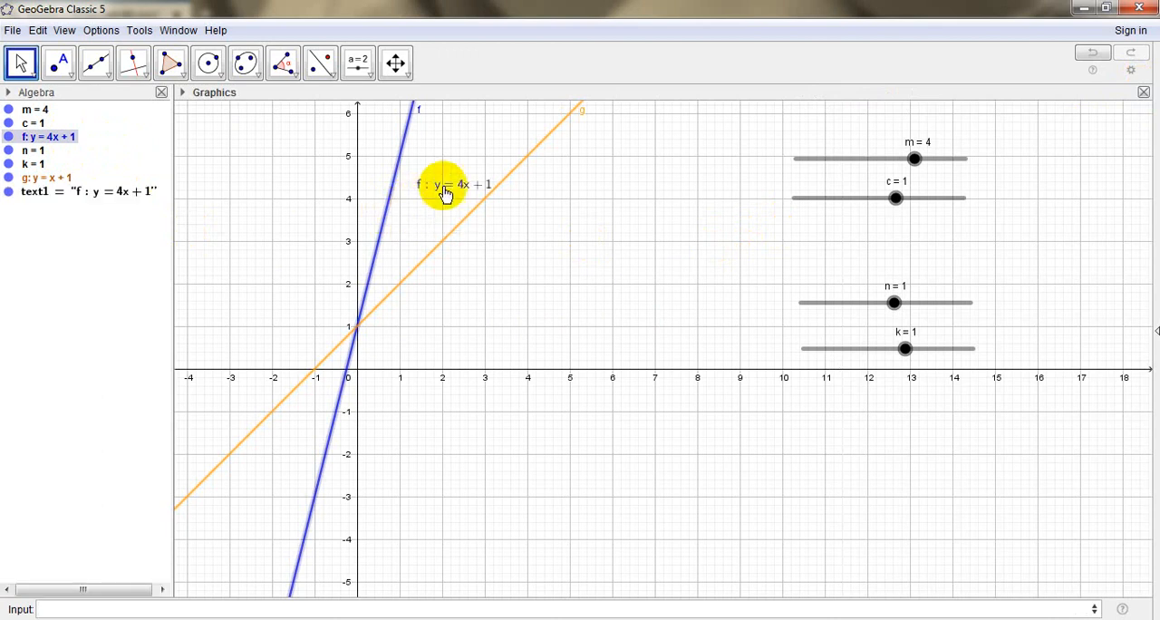
{"action": "left_click_drag", "start_coordinate": [446, 192], "coordinate": [450, 140]}
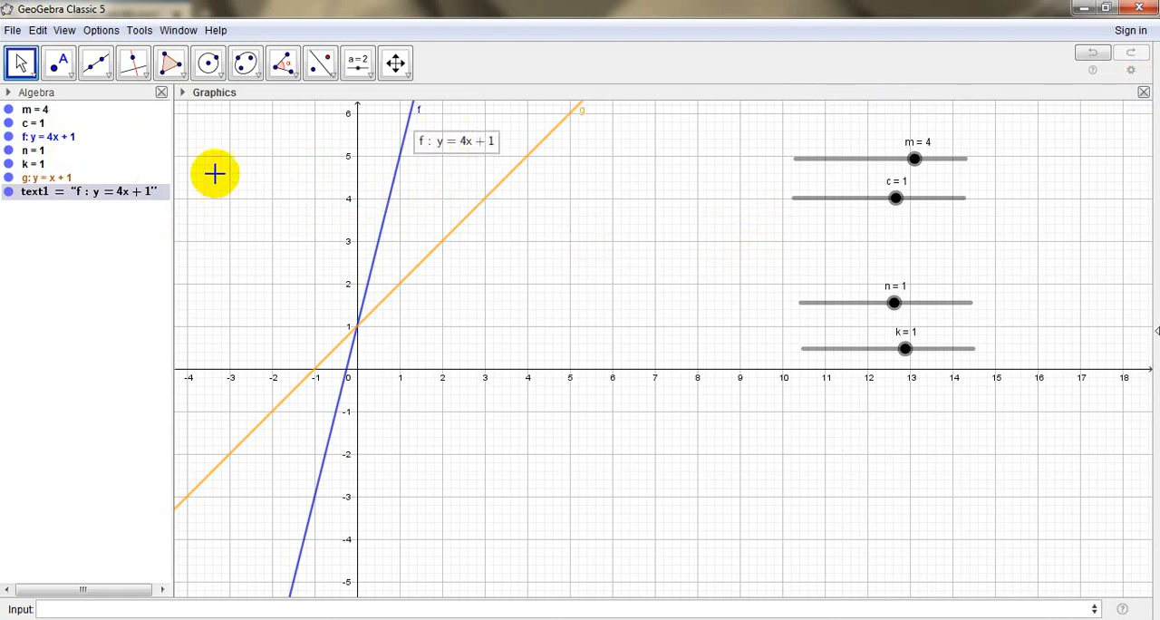
Set the font size of line f's equation text to Large
{"action": "double_click", "coordinate": [154, 199]}
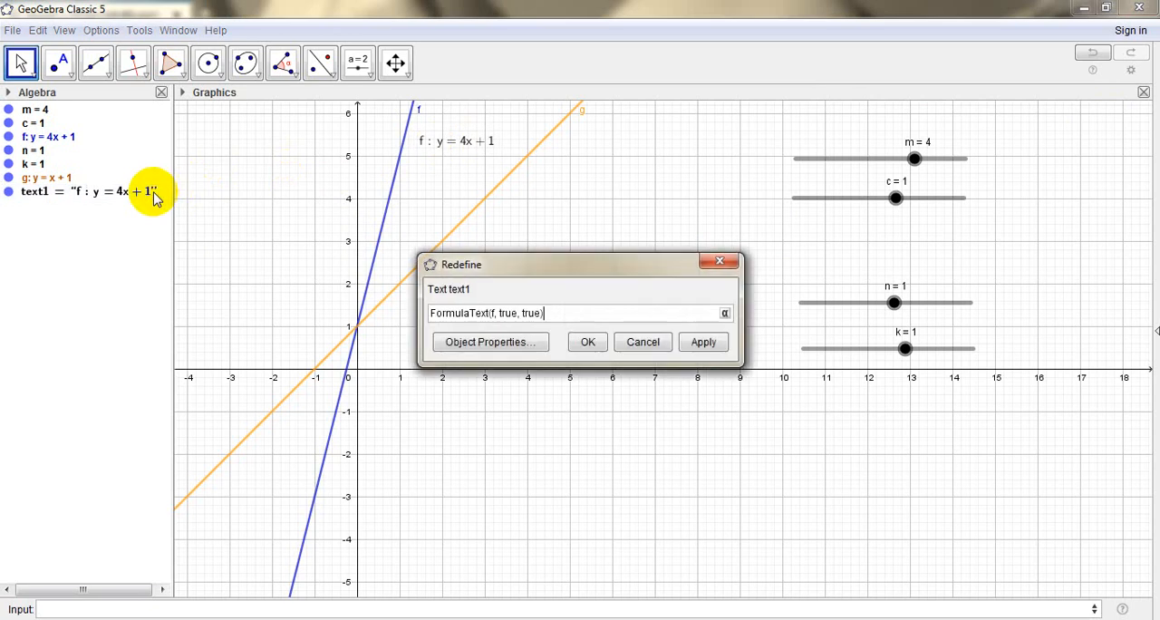
{"action": "left_click", "coordinate": [486, 345]}
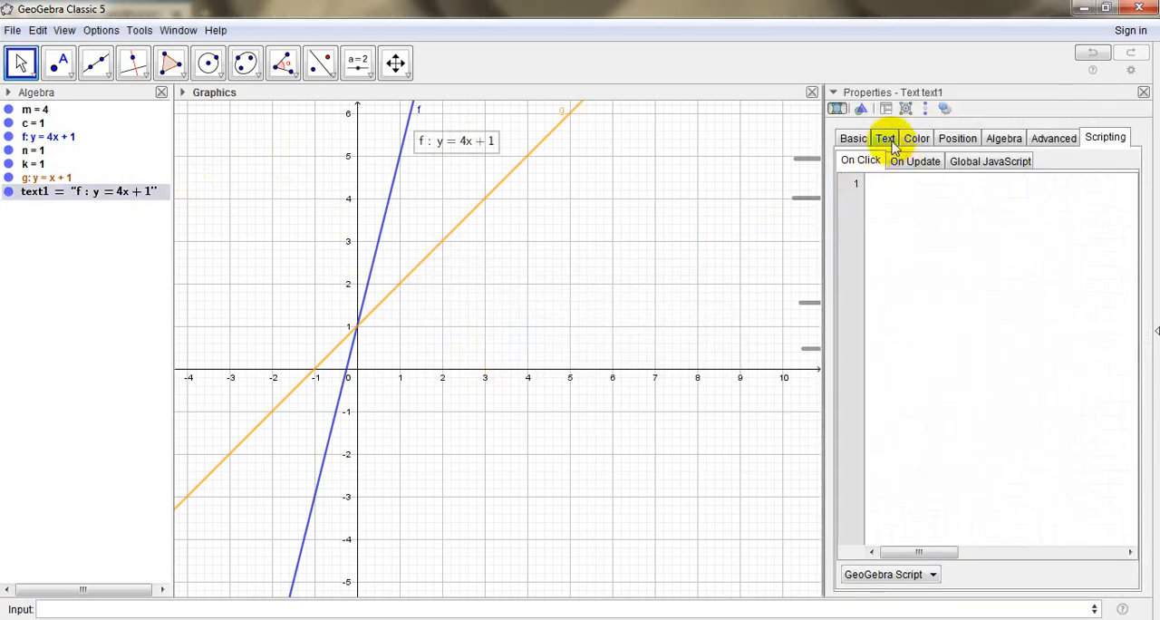
{"action": "left_click", "coordinate": [885, 139]}
{"action": "left_click", "coordinate": [987, 165]}
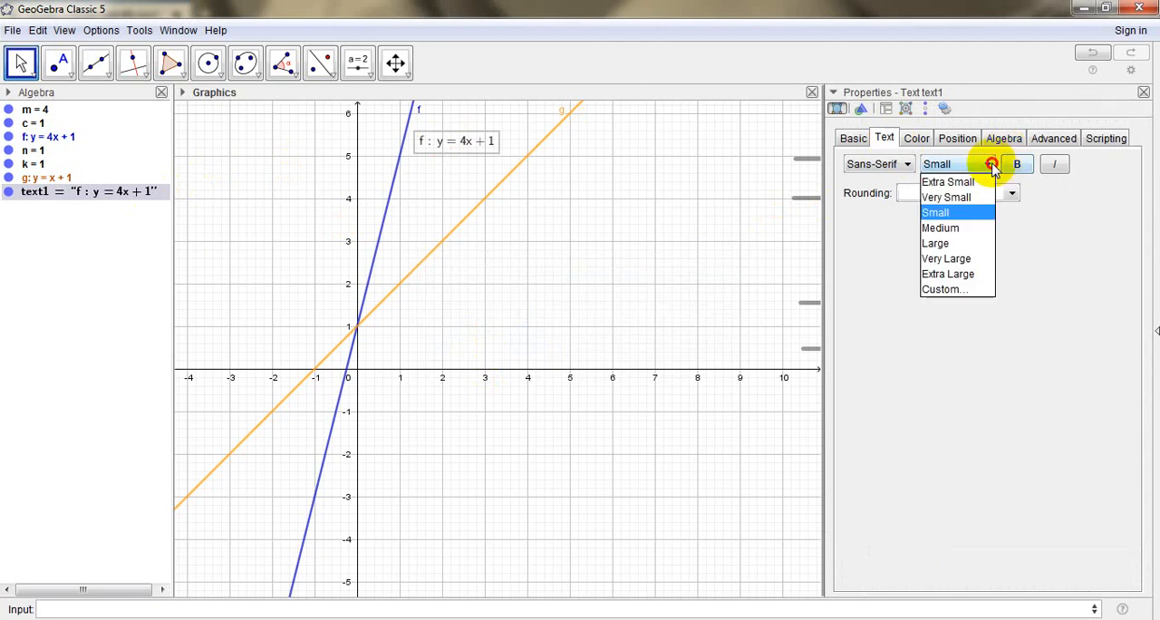
{"action": "left_click", "coordinate": [965, 232]}
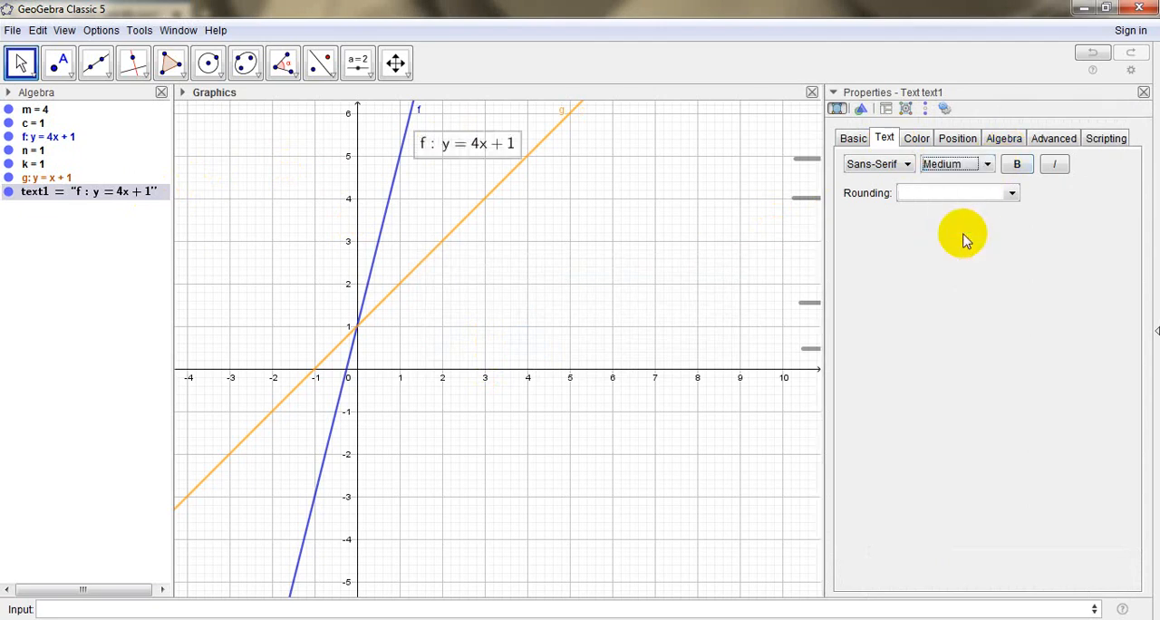
{"action": "left_click", "coordinate": [985, 165]}
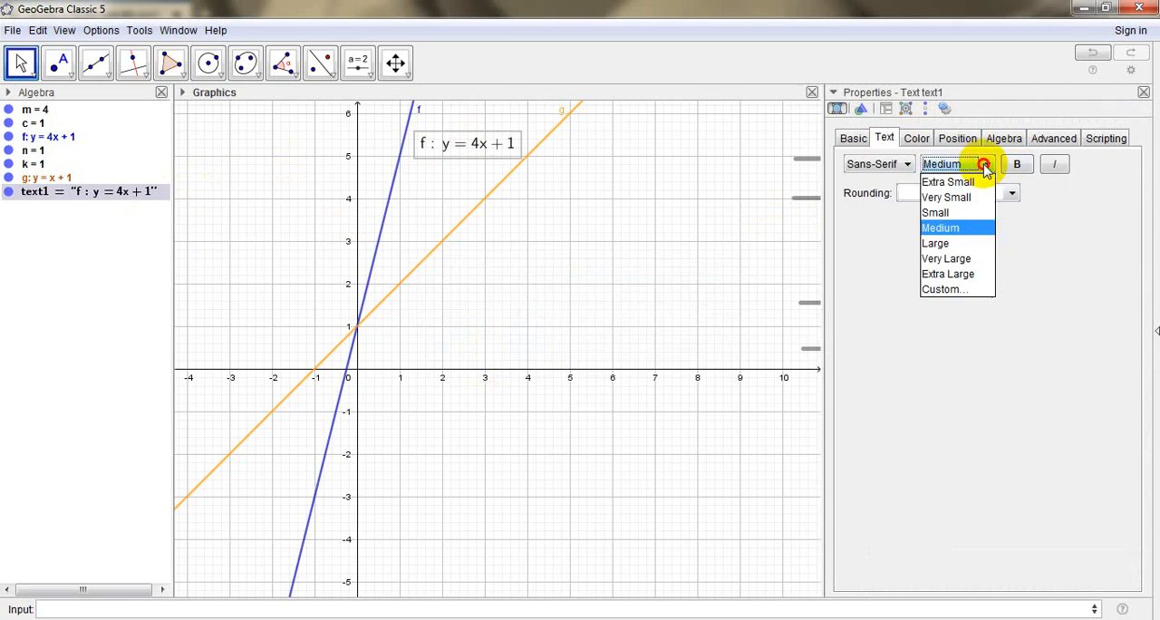
{"action": "left_click", "coordinate": [952, 244]}
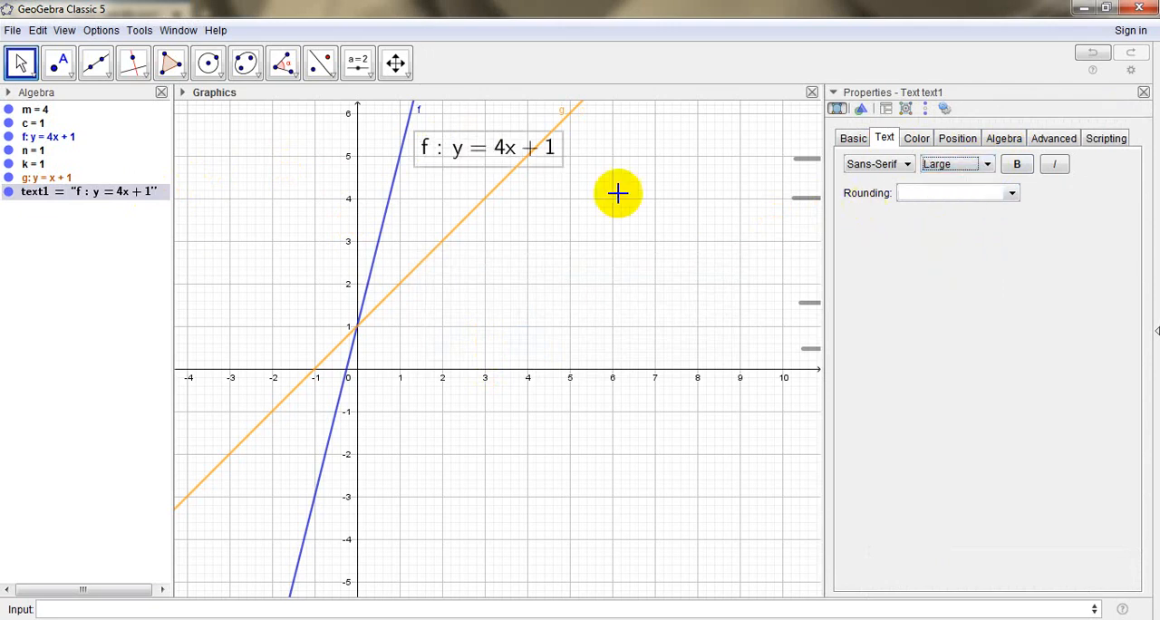
Set the foreground colour of line f's equation text to dark blue, matching the line
{"action": "left_click", "coordinate": [854, 139]}
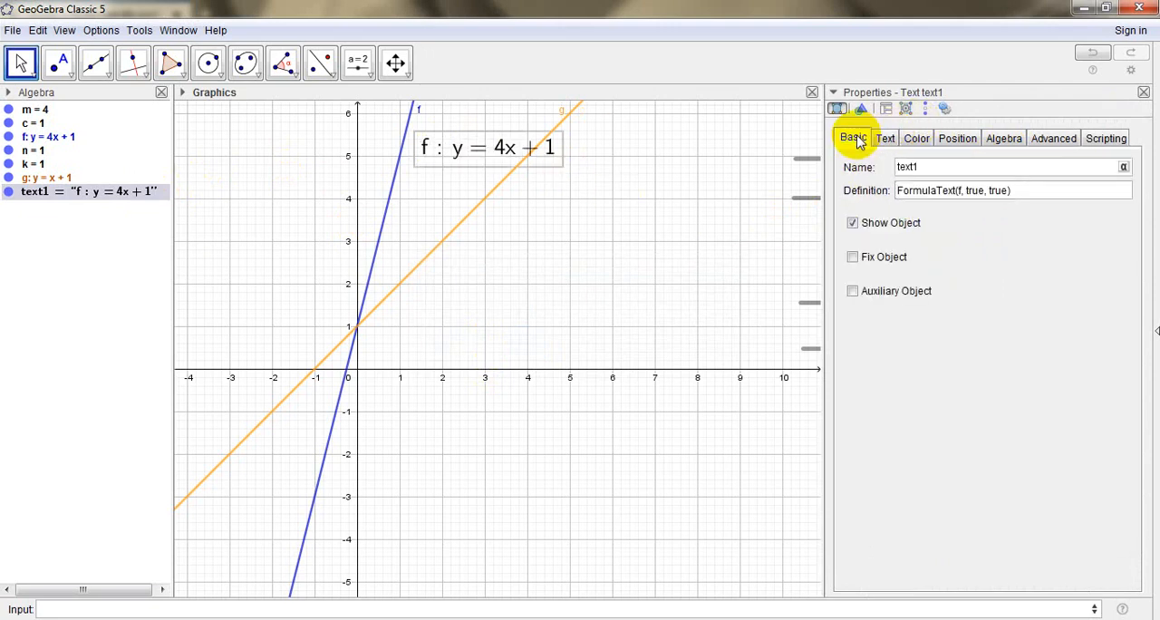
{"action": "left_click", "coordinate": [918, 139]}
{"action": "left_click", "coordinate": [956, 229]}
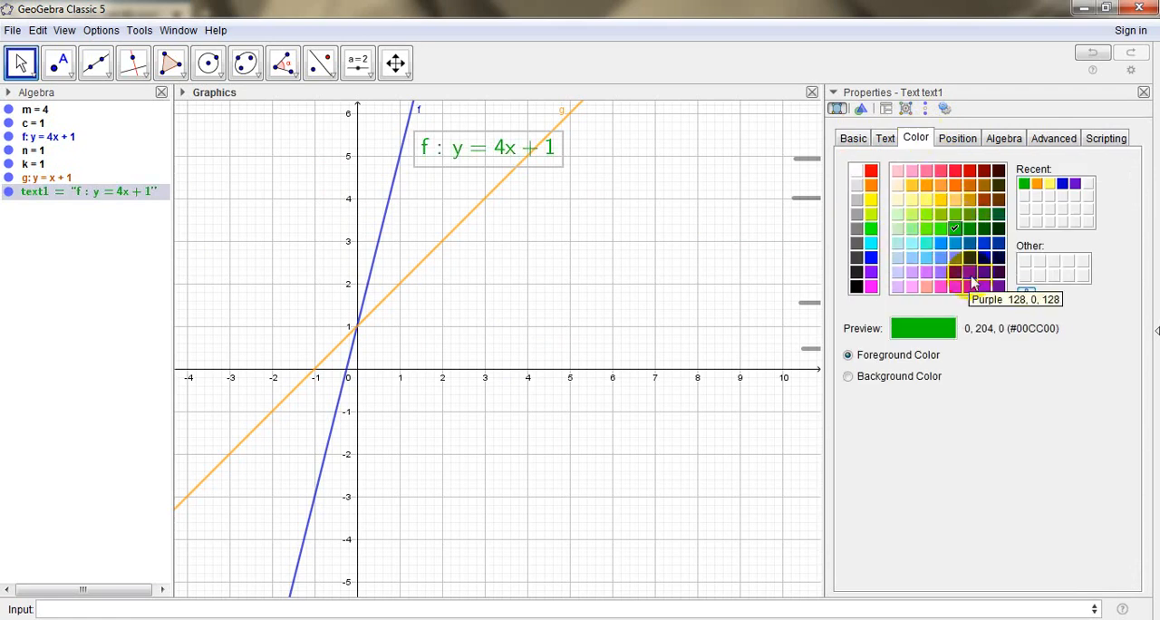
{"action": "left_click", "coordinate": [983, 254]}
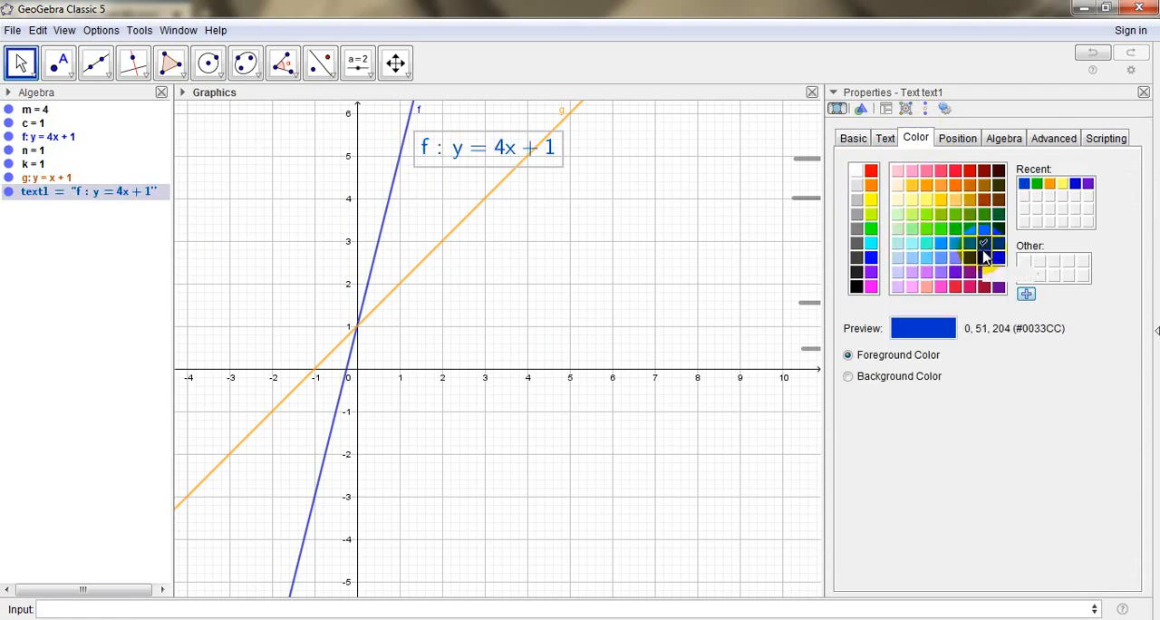
{"action": "left_click", "coordinate": [986, 260]}
Give line f's equation text a pale yellow background (255, 255, 153) and close its properties
{"action": "left_click", "coordinate": [900, 377]}
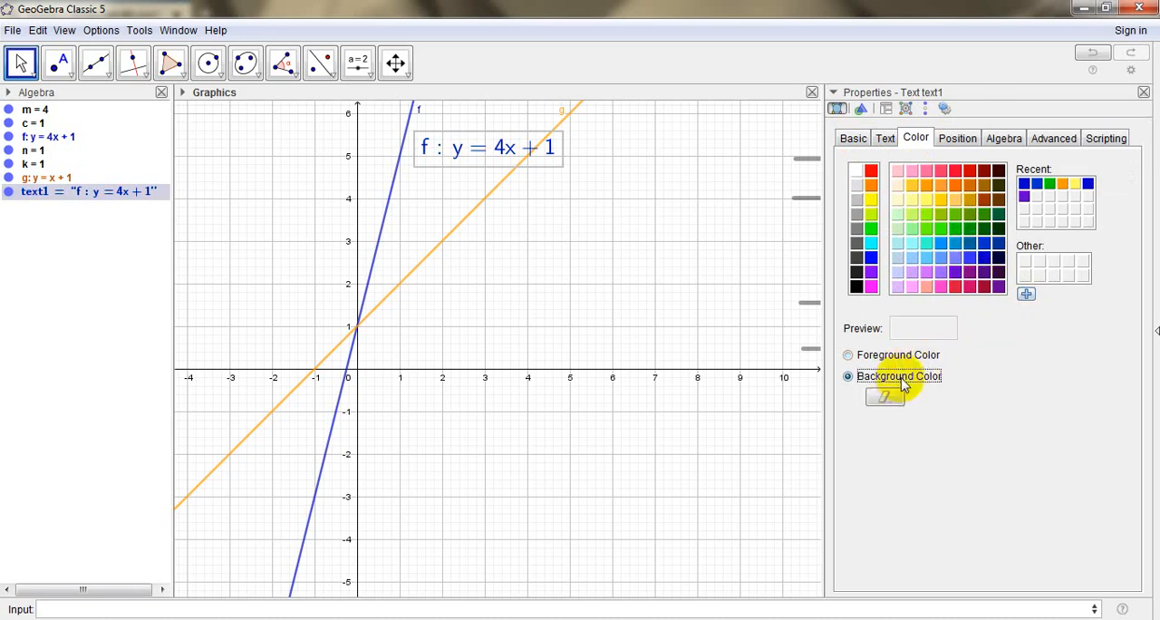
{"action": "left_click", "coordinate": [913, 200]}
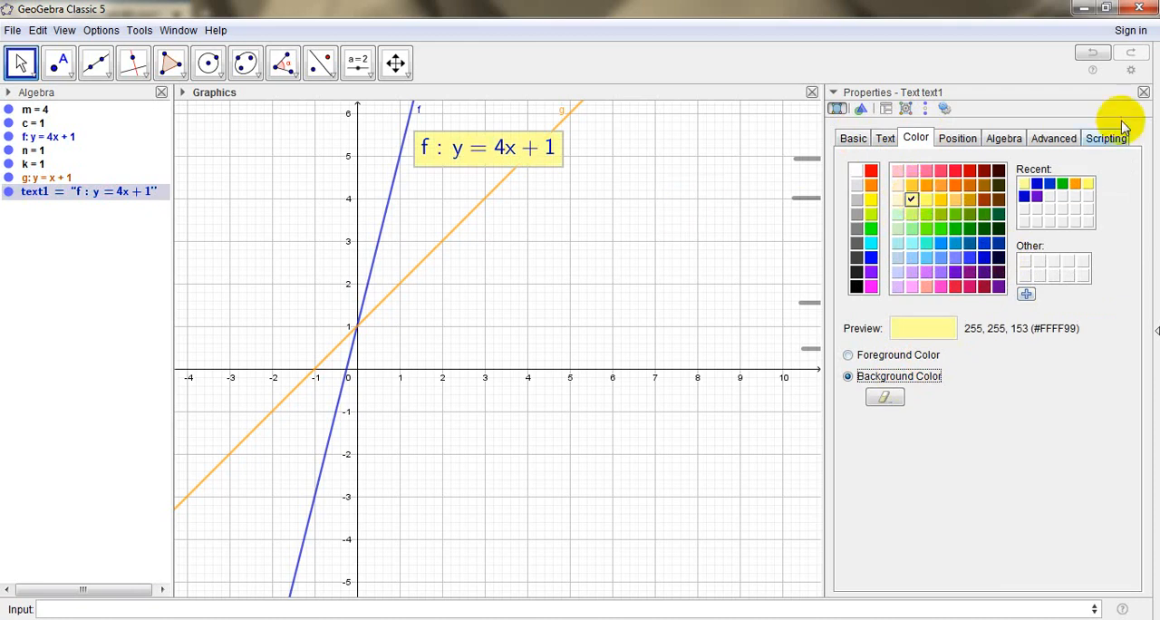
{"action": "left_click", "coordinate": [1145, 94]}
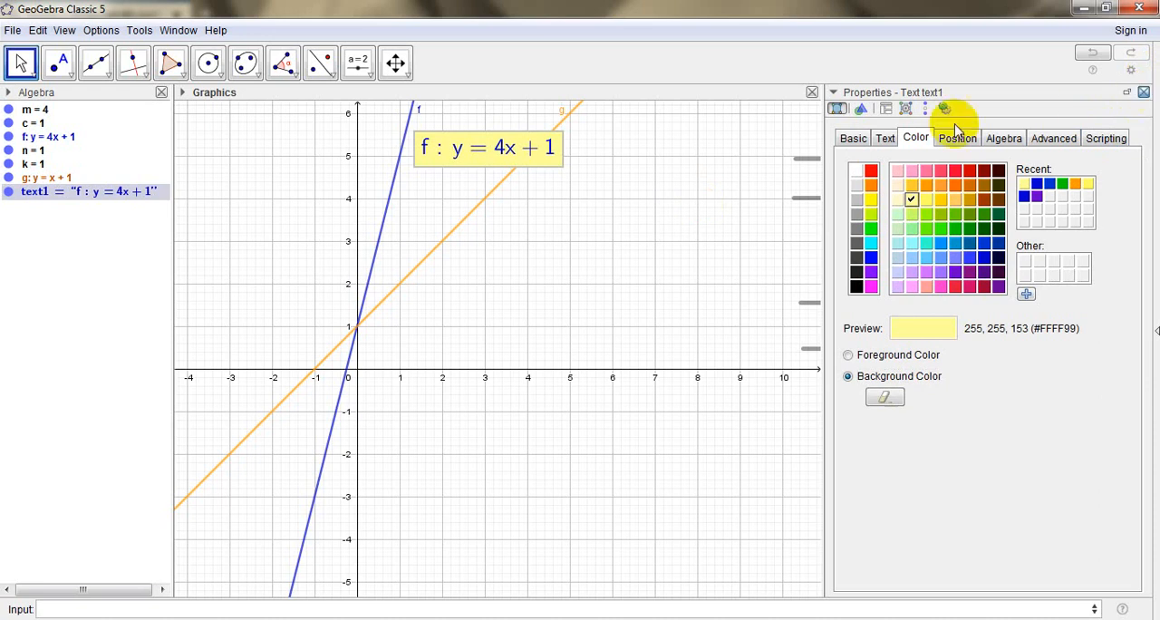
{"action": "left_click", "coordinate": [616, 197]}
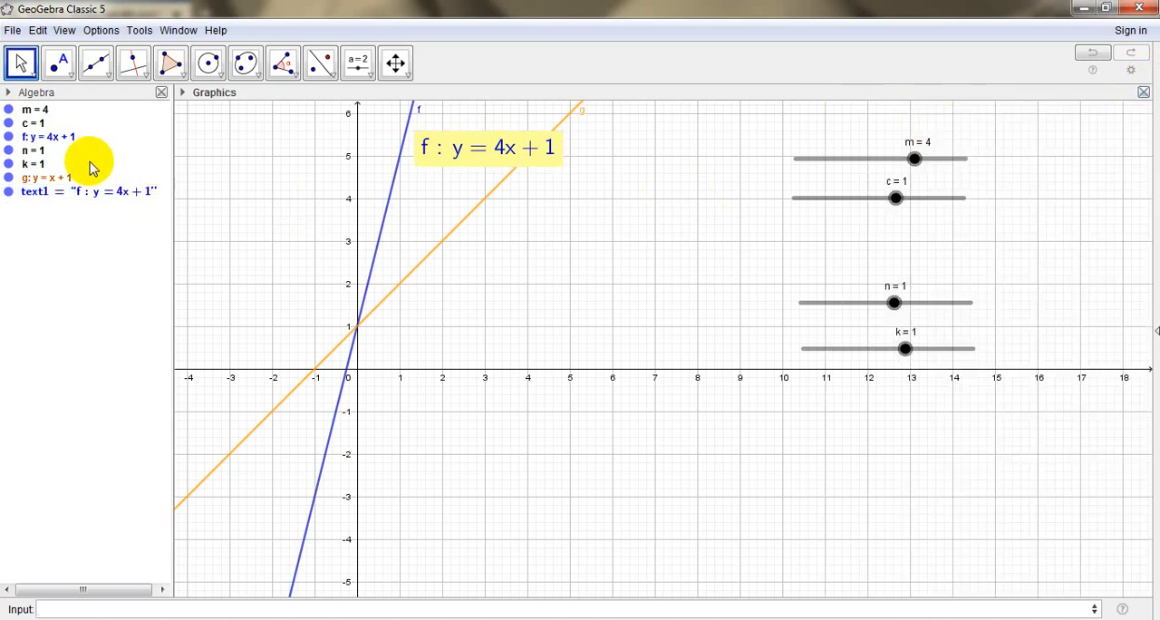
Place the equation of line g as text on the graph, just below line g near y = 2
{"action": "double_click", "coordinate": [41, 177]}
{"action": "key", "text": "Return"}
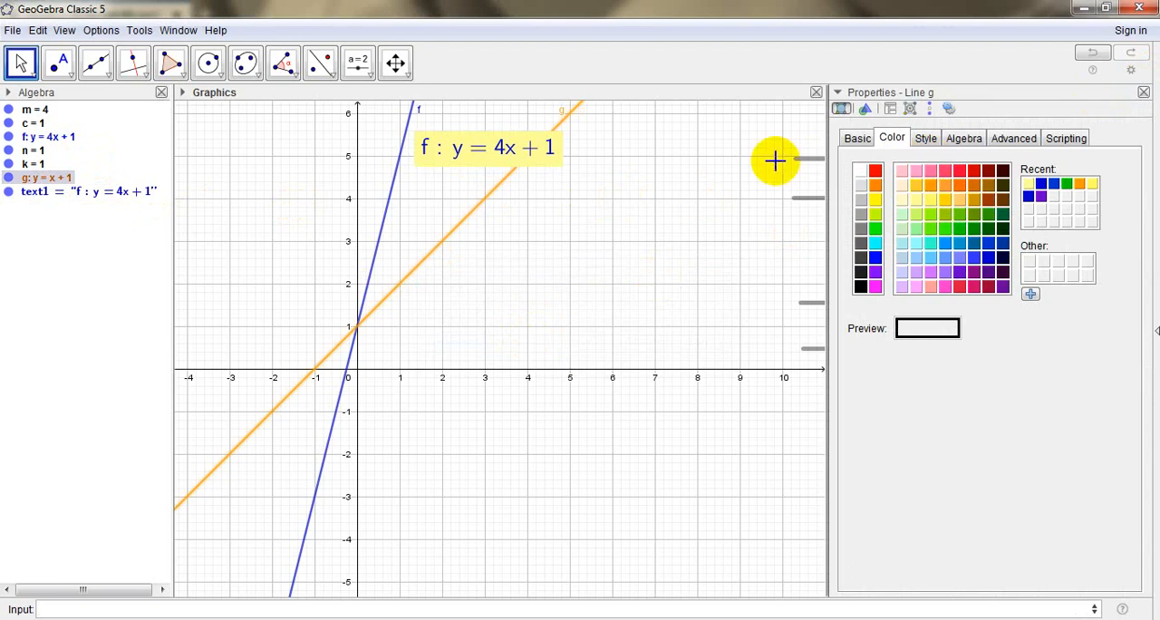
{"action": "left_click_drag", "start_coordinate": [66, 178], "coordinate": [399, 259]}
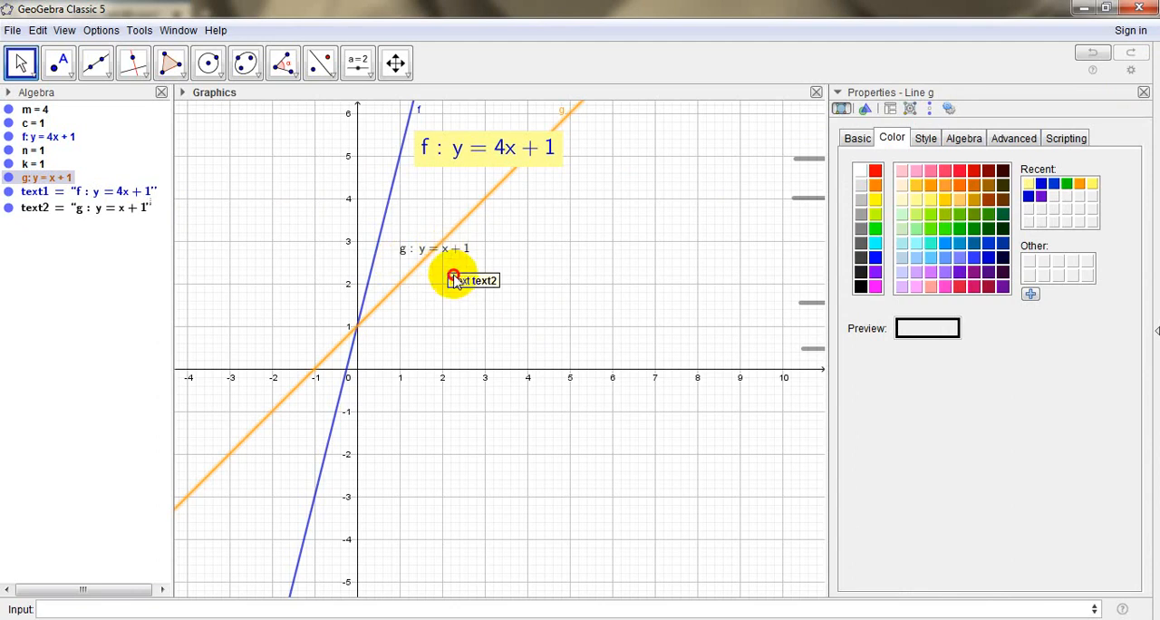
{"action": "left_click_drag", "start_coordinate": [433, 248], "coordinate": [462, 305]}
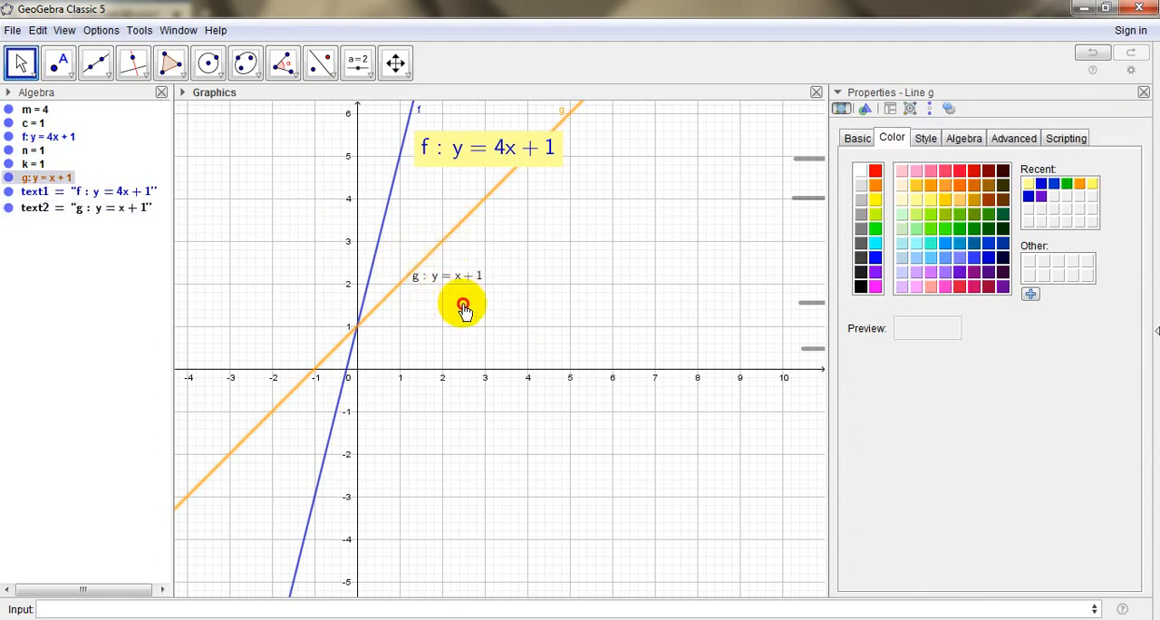
{"action": "left_click", "coordinate": [445, 277]}
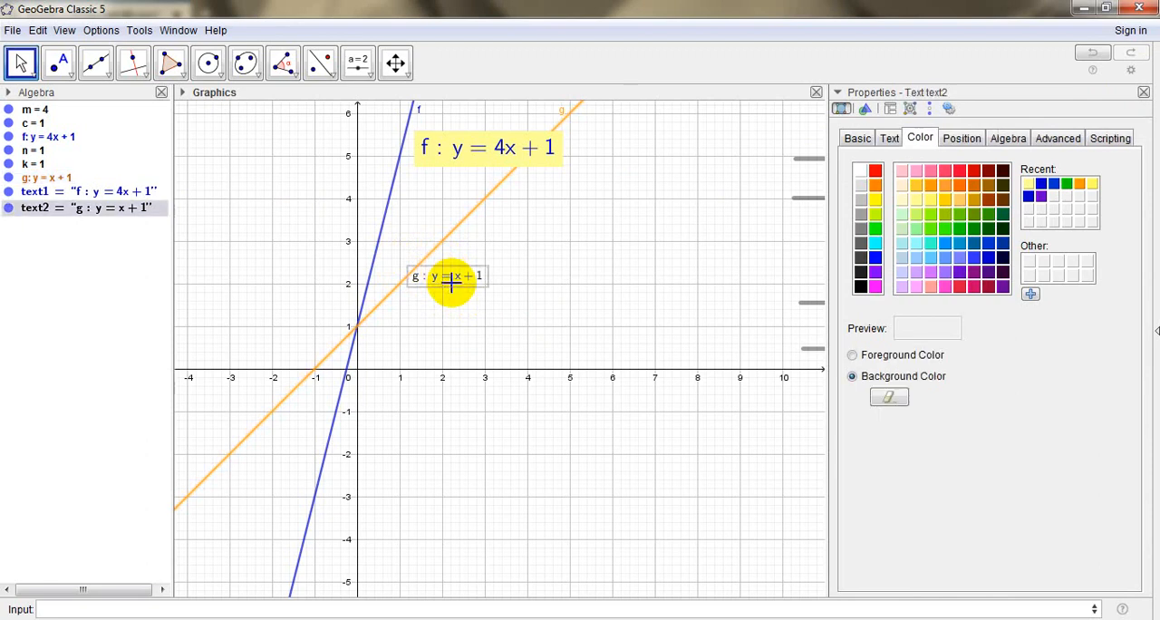
{"action": "left_click_drag", "start_coordinate": [456, 280], "coordinate": [463, 289]}
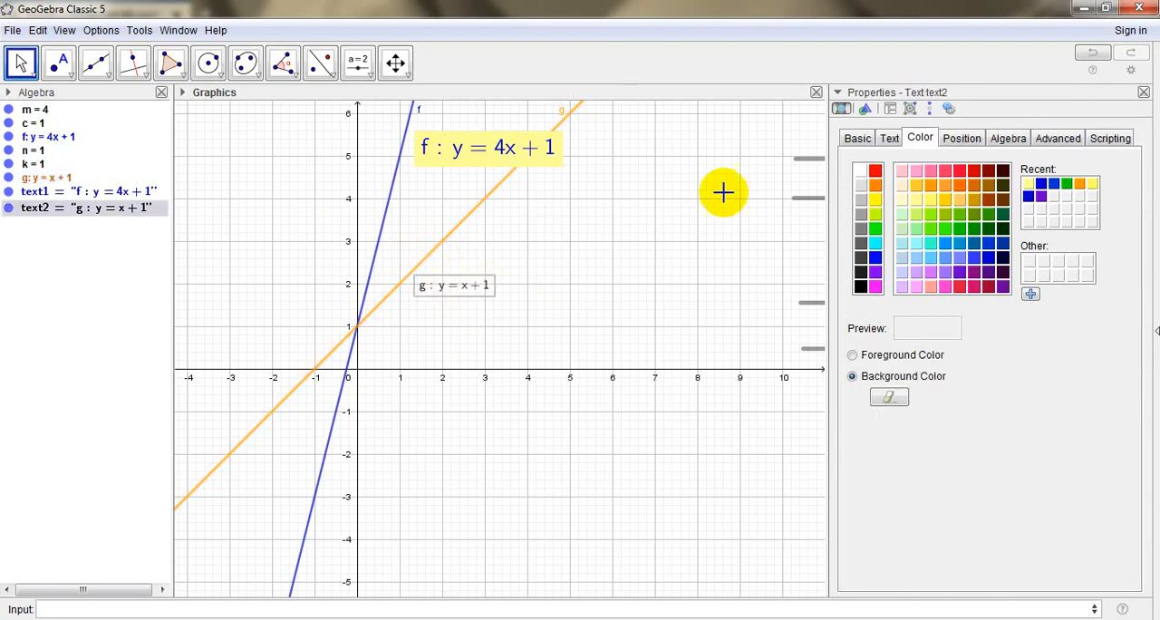
Set the font size of line g's equation text to Large, after trying Very Large
{"action": "left_click", "coordinate": [889, 139]}
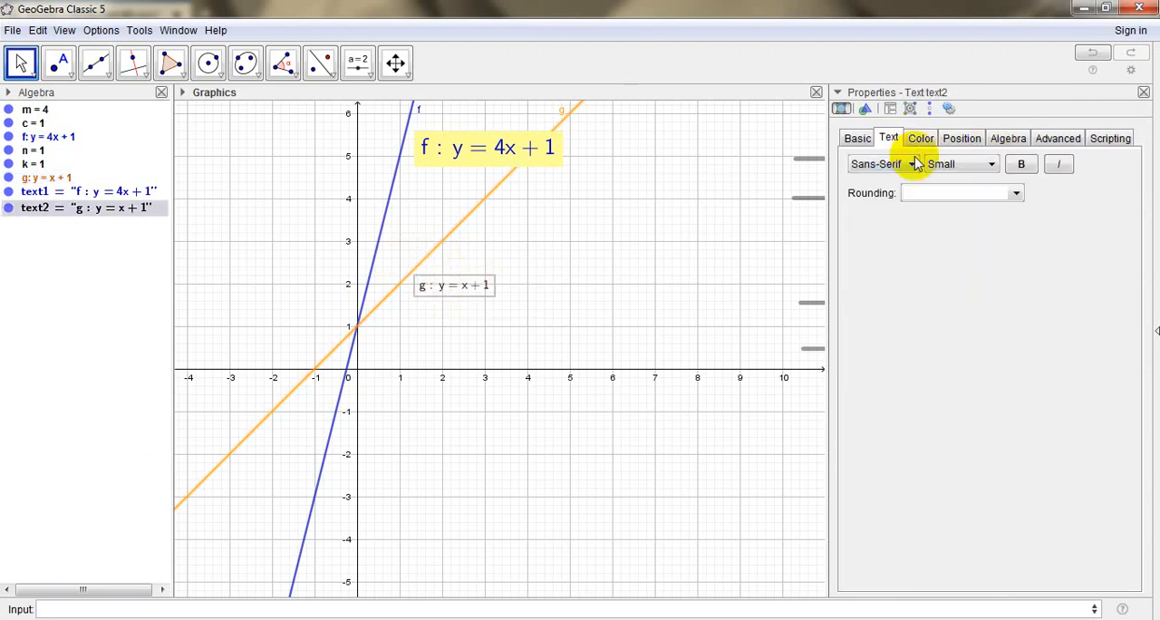
{"action": "left_click", "coordinate": [995, 164]}
{"action": "left_click", "coordinate": [975, 260]}
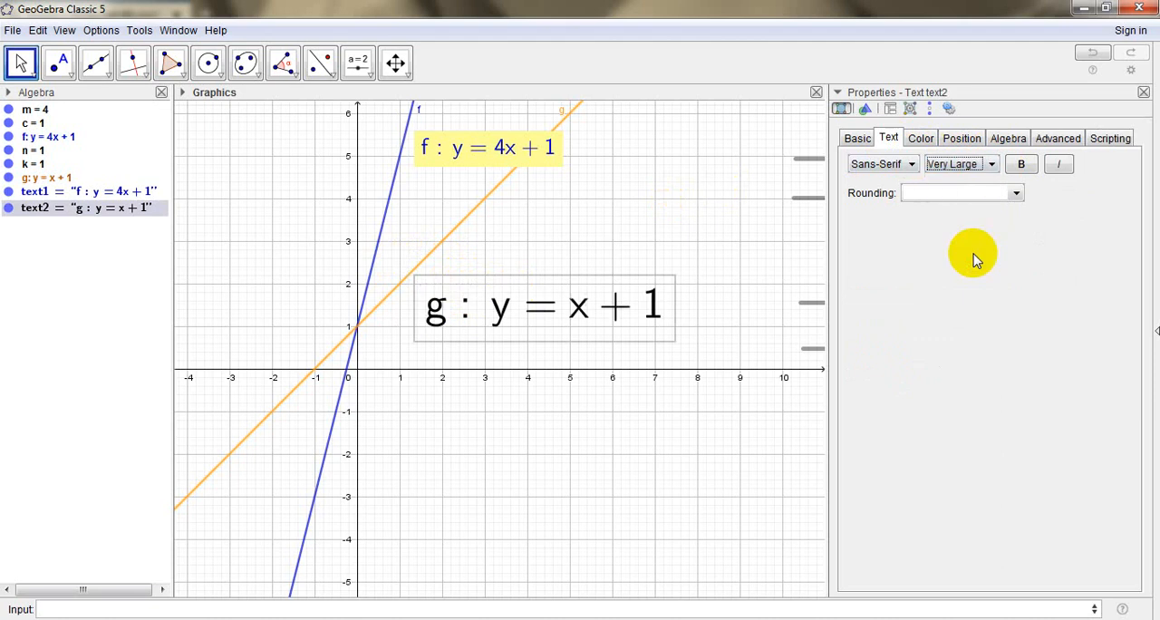
{"action": "left_click", "coordinate": [990, 164]}
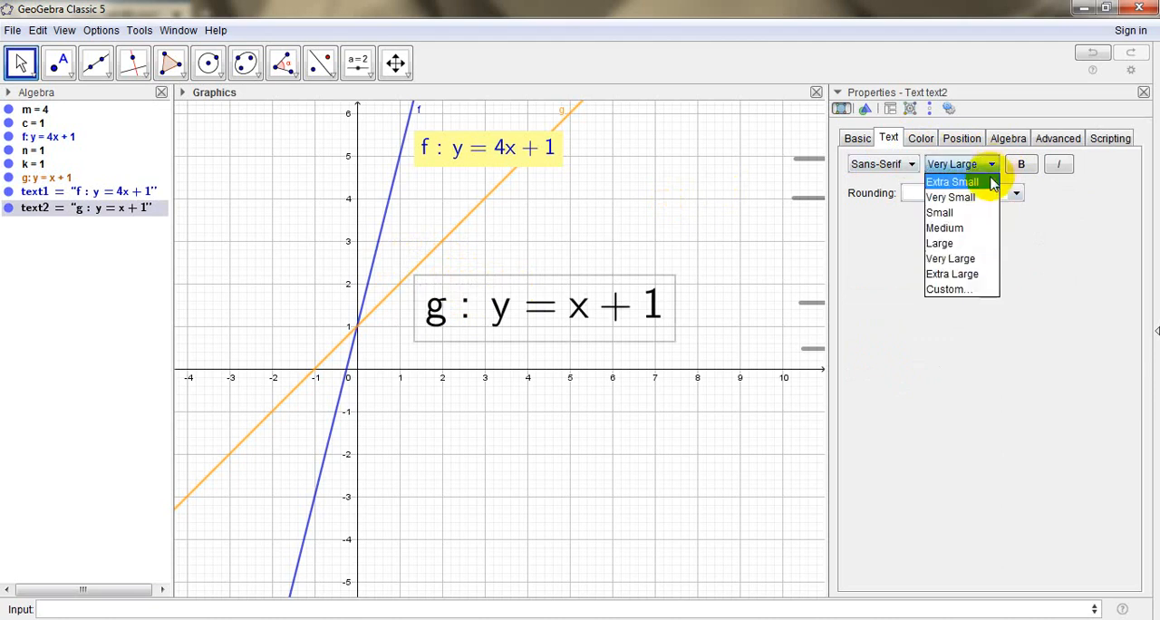
{"action": "left_click", "coordinate": [964, 247]}
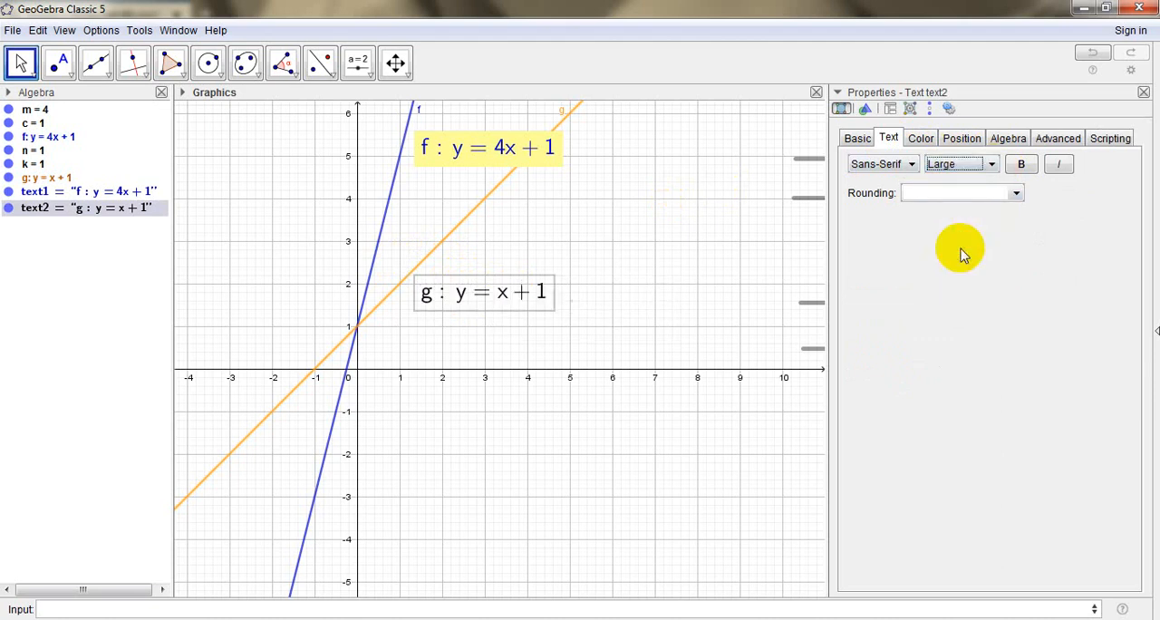
Set the background and the foreground colour of line g's equation text to orange (255, 153, 0), matching the line
{"action": "left_click", "coordinate": [922, 140]}
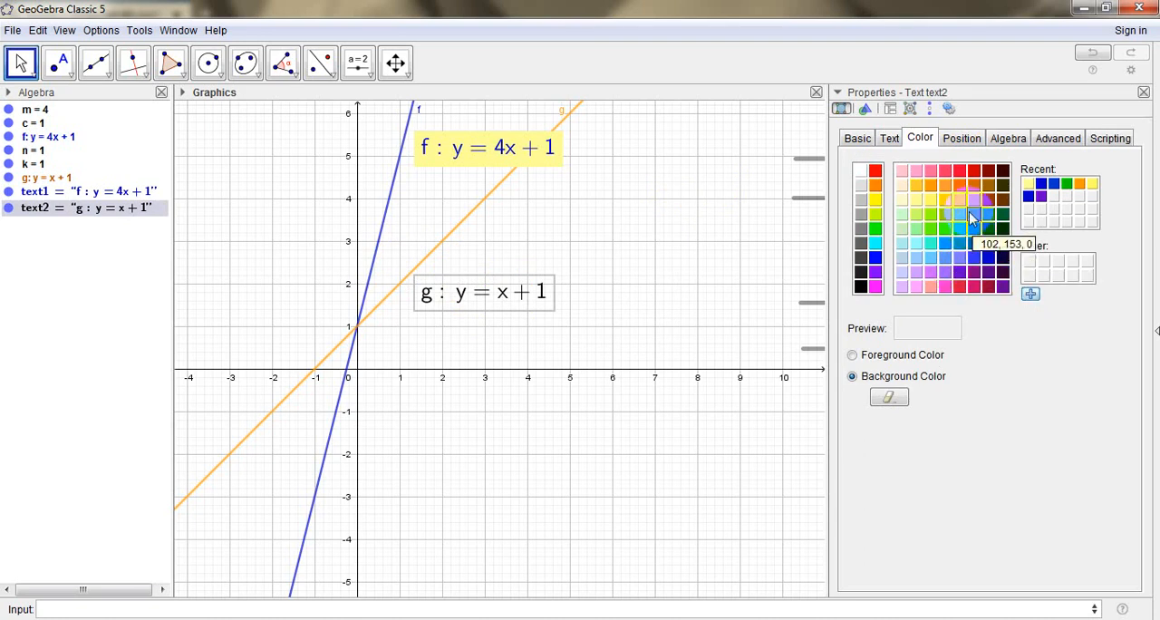
{"action": "left_click", "coordinate": [933, 186]}
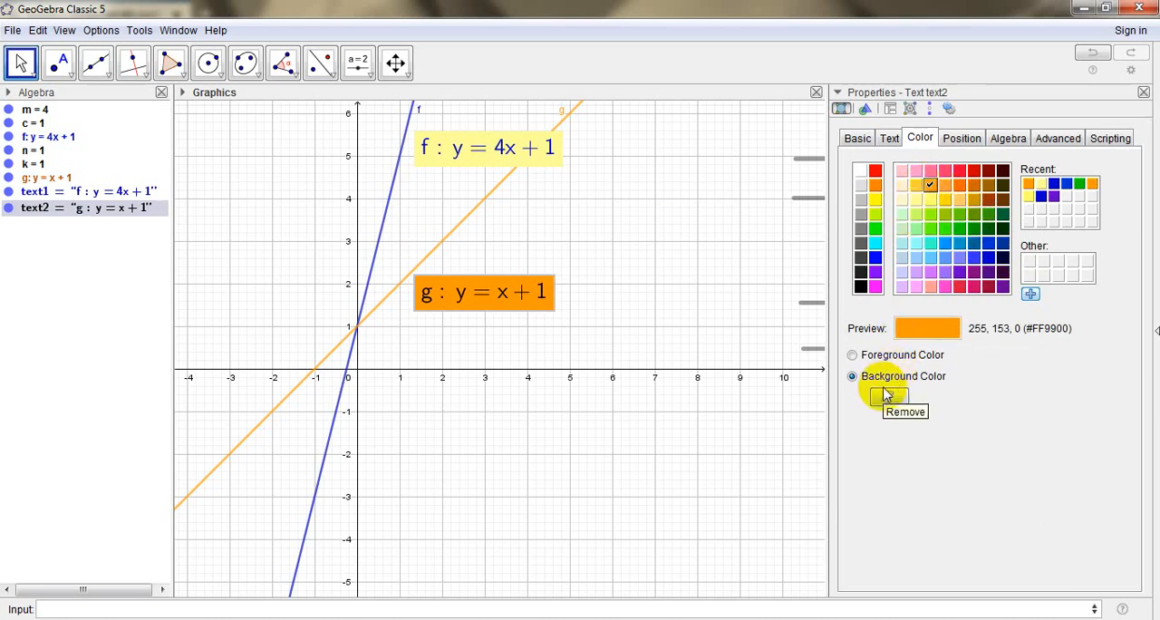
{"action": "left_click", "coordinate": [853, 354]}
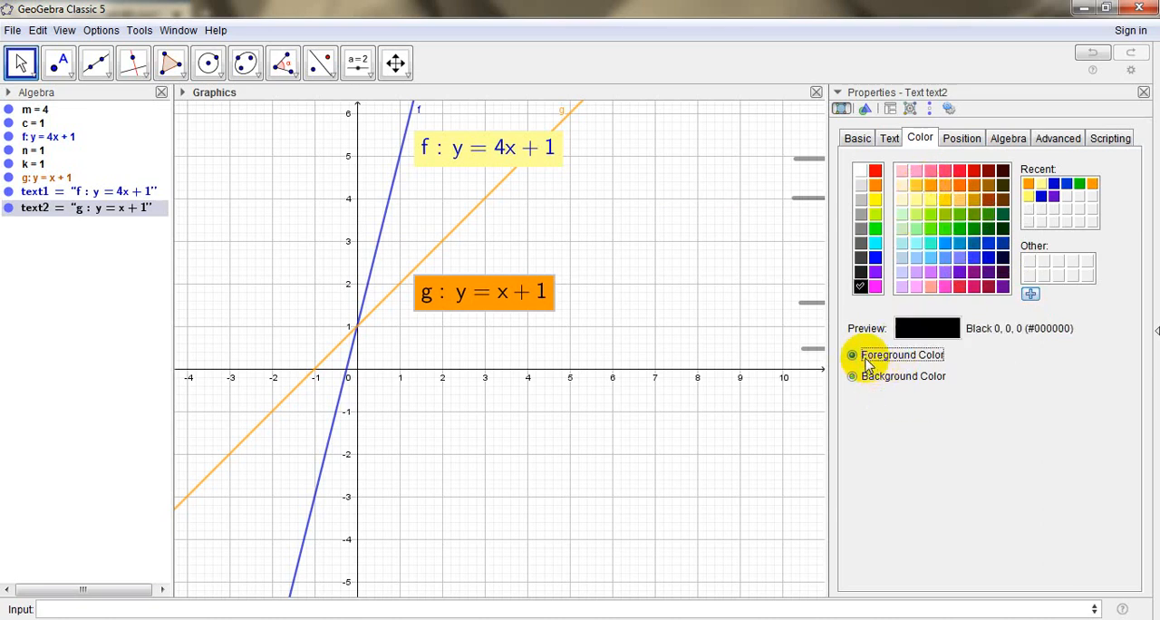
{"action": "left_click", "coordinate": [934, 187]}
Give line g's equation text a pale yellow background (255, 255, 153) and close its properties
{"action": "left_click", "coordinate": [875, 374]}
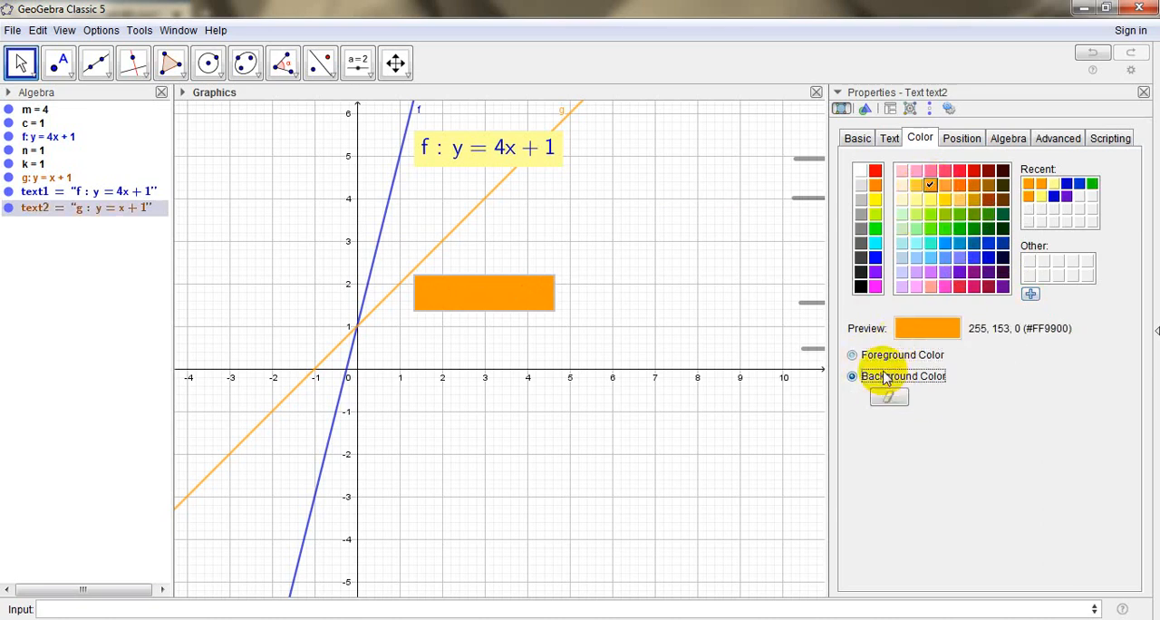
{"action": "left_click", "coordinate": [916, 200]}
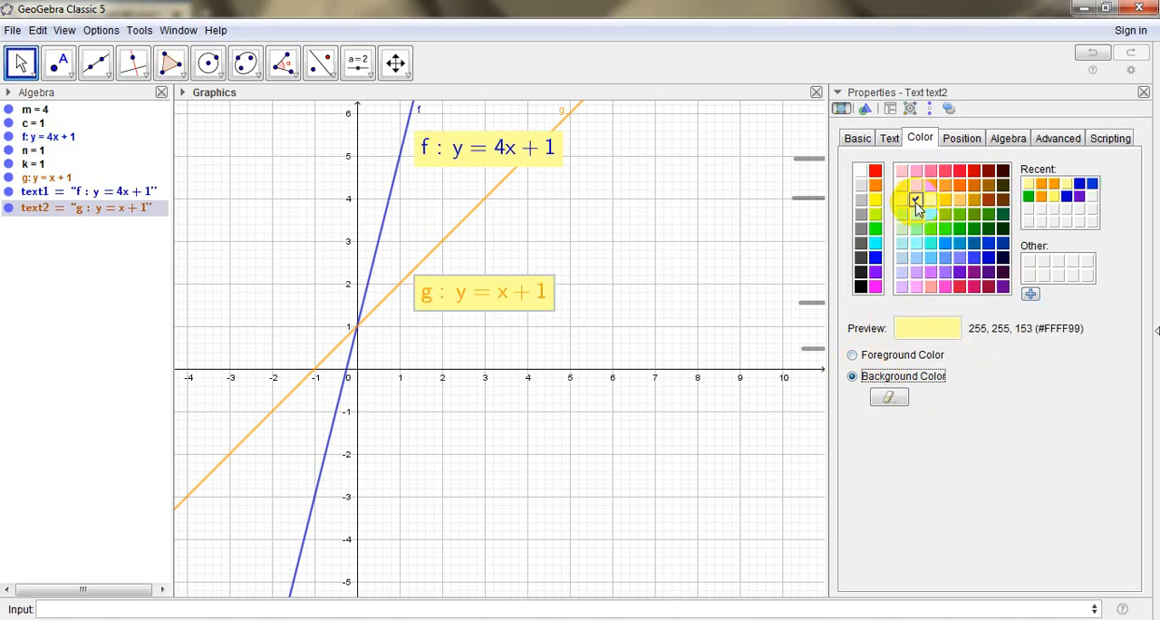
{"action": "left_click", "coordinate": [673, 272]}
{"action": "left_click", "coordinate": [1144, 92]}
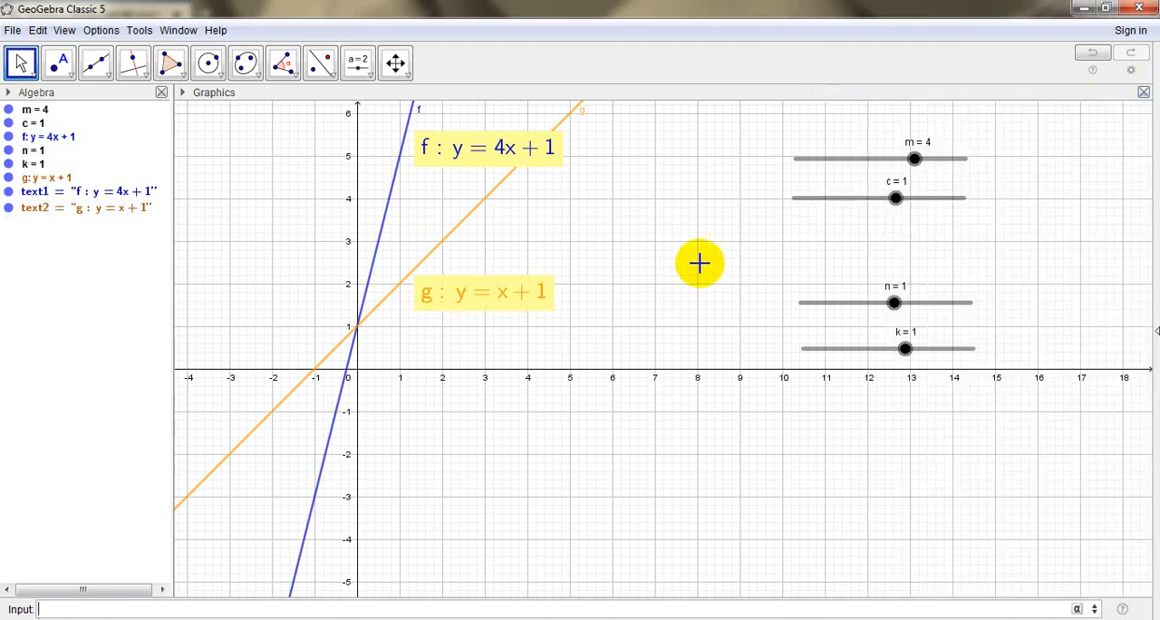
Reopen the properties of line g's equation text, make the text bold, and close the properties
{"action": "left_click", "coordinate": [531, 287]}
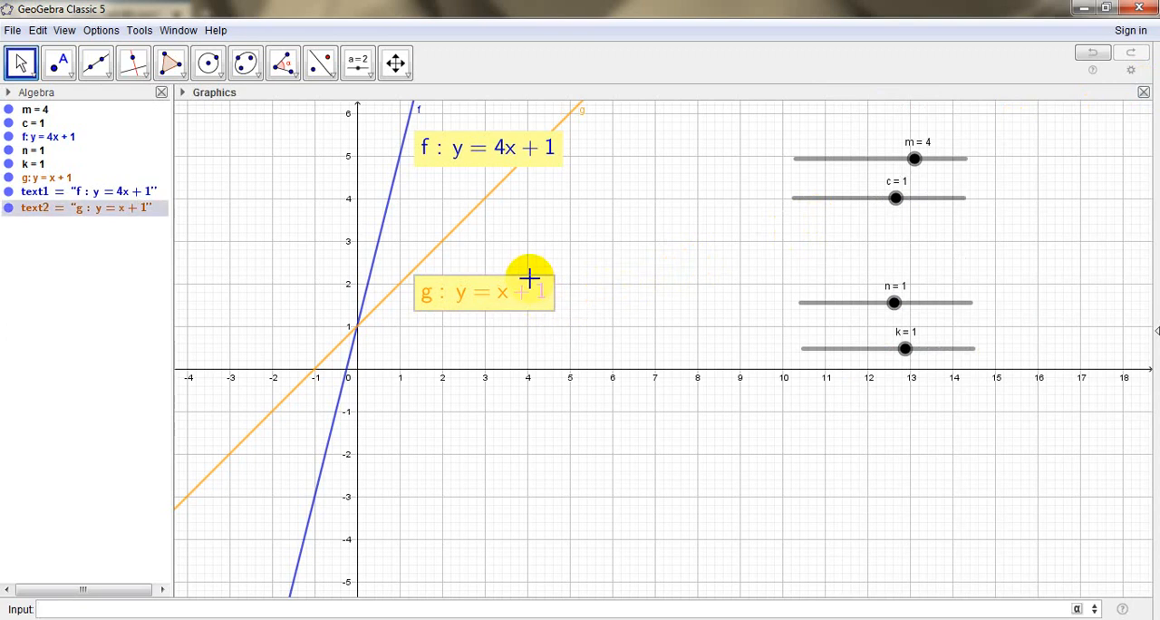
{"action": "double_click", "coordinate": [123, 210]}
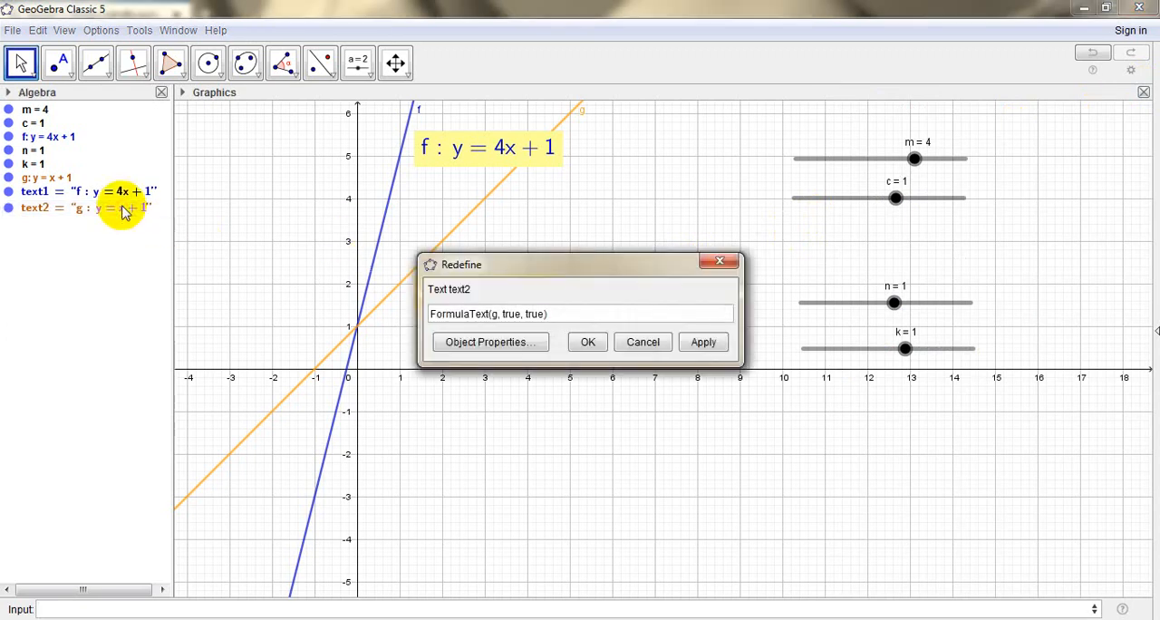
{"action": "left_click", "coordinate": [511, 341]}
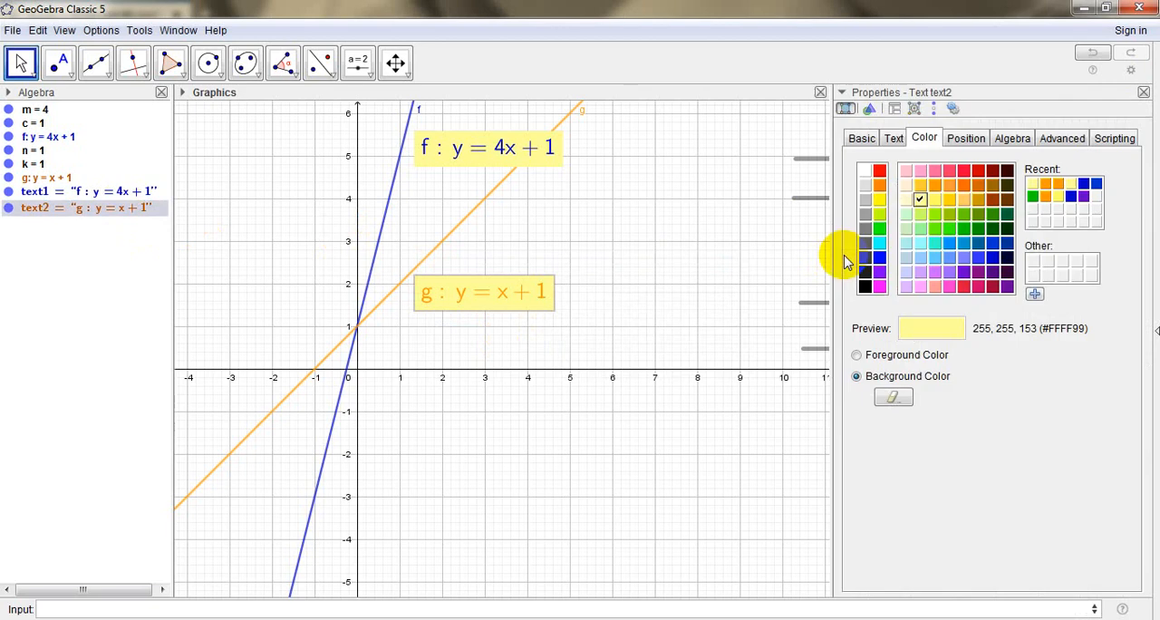
{"action": "left_click", "coordinate": [897, 140]}
{"action": "left_click", "coordinate": [1036, 164]}
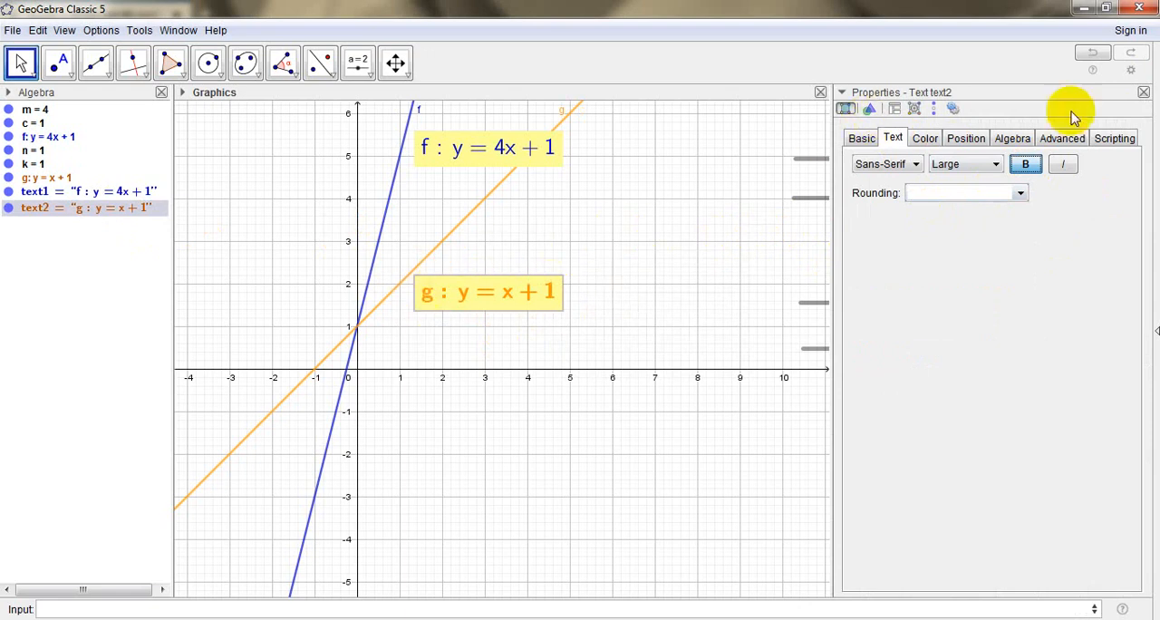
{"action": "left_click", "coordinate": [1145, 92]}
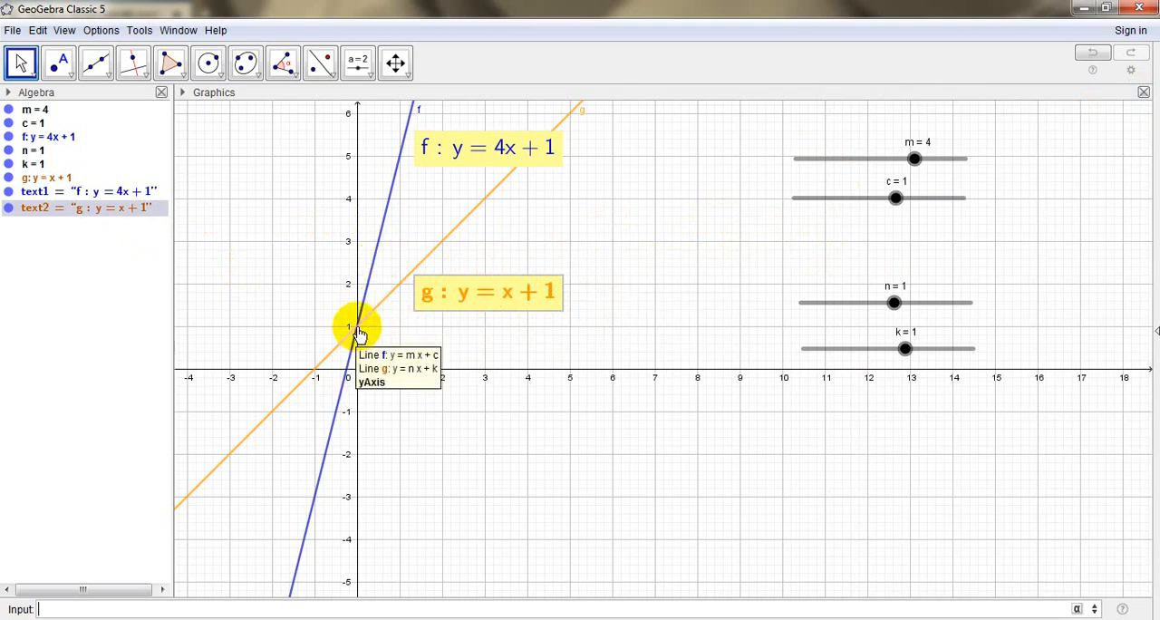
Create the intersection point of lines f and g with the Intersect tool
{"action": "left_click", "coordinate": [71, 72]}
{"action": "left_click", "coordinate": [71, 72]}
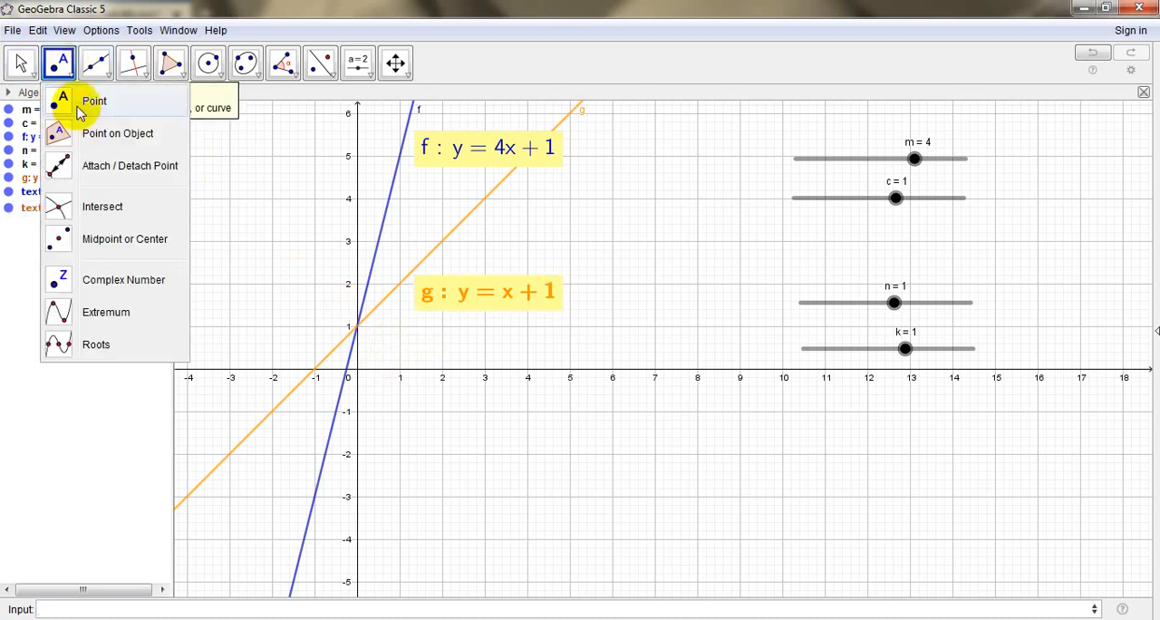
{"action": "left_click", "coordinate": [87, 209]}
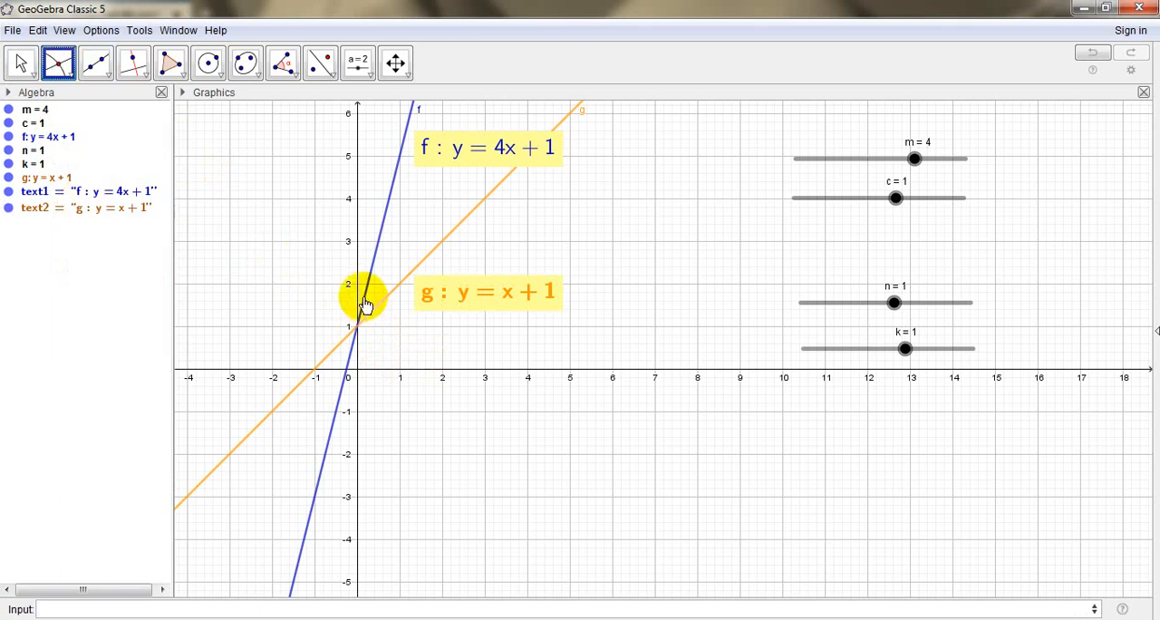
{"action": "left_click", "coordinate": [334, 349]}
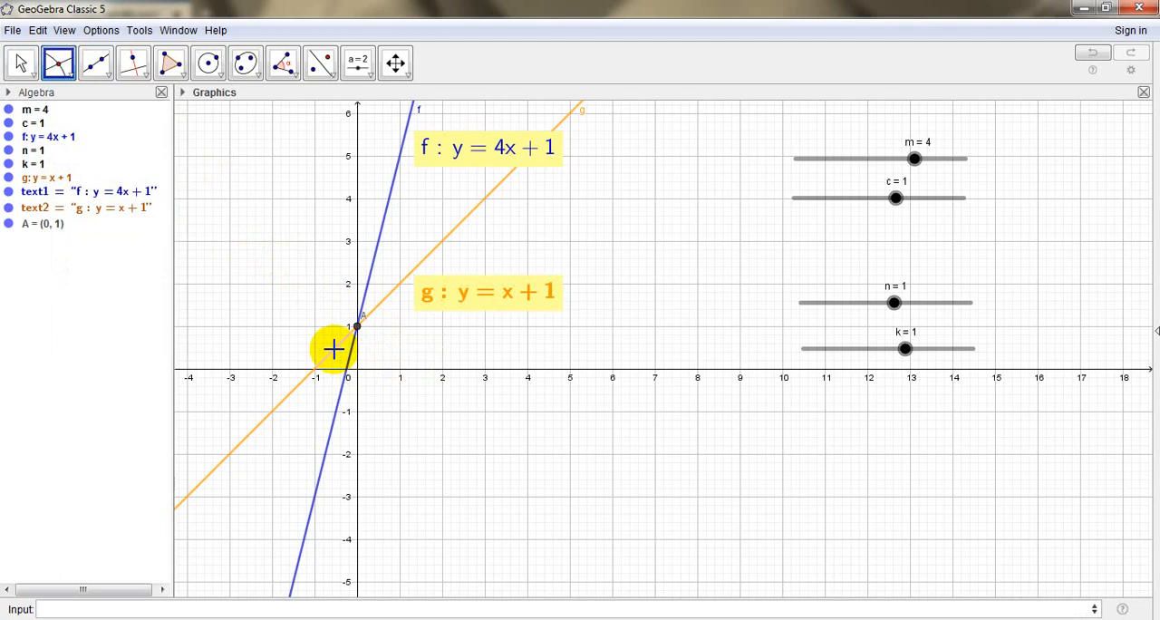